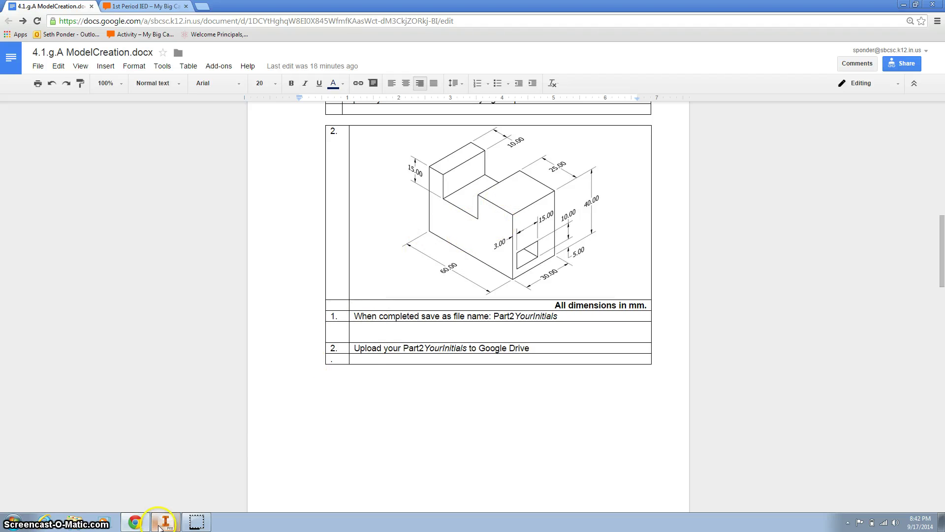
- Create a new part, Part2, from the Metric Standard (mm).ipt template
click(164, 523)
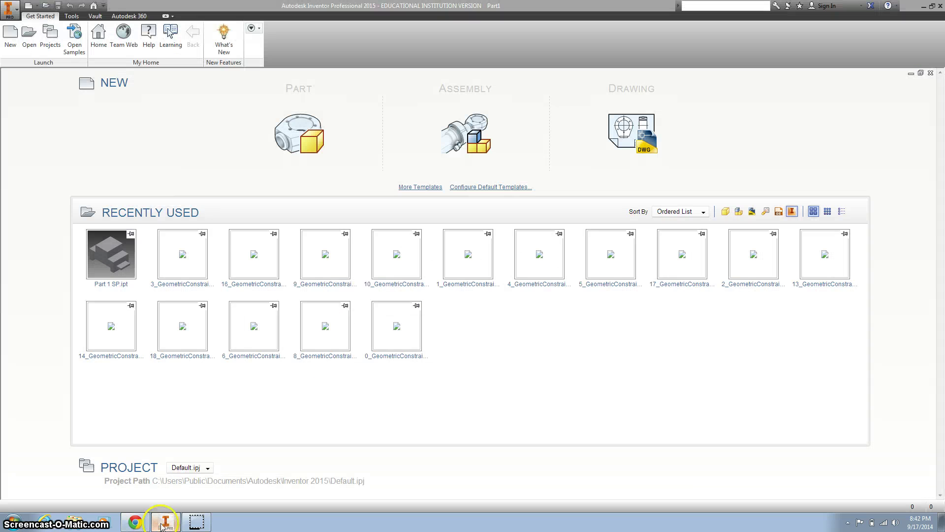
click(29, 7)
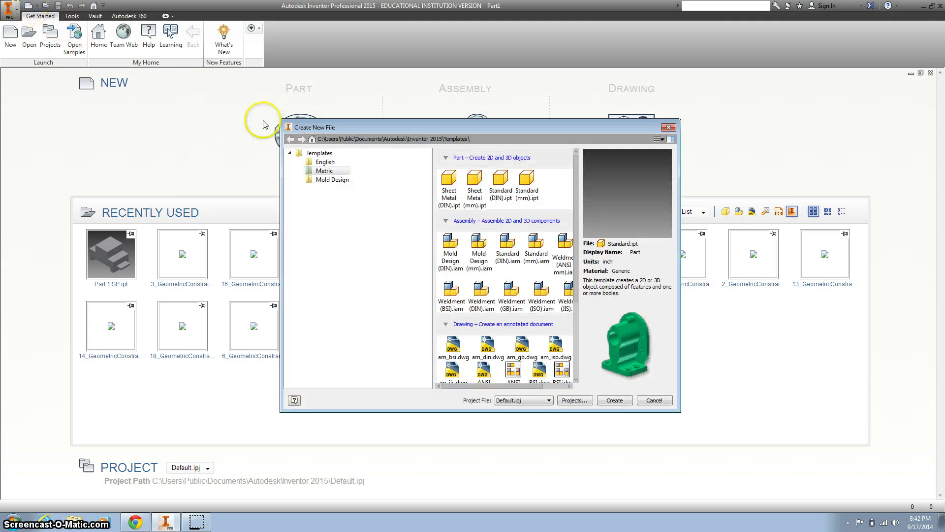
click(325, 171)
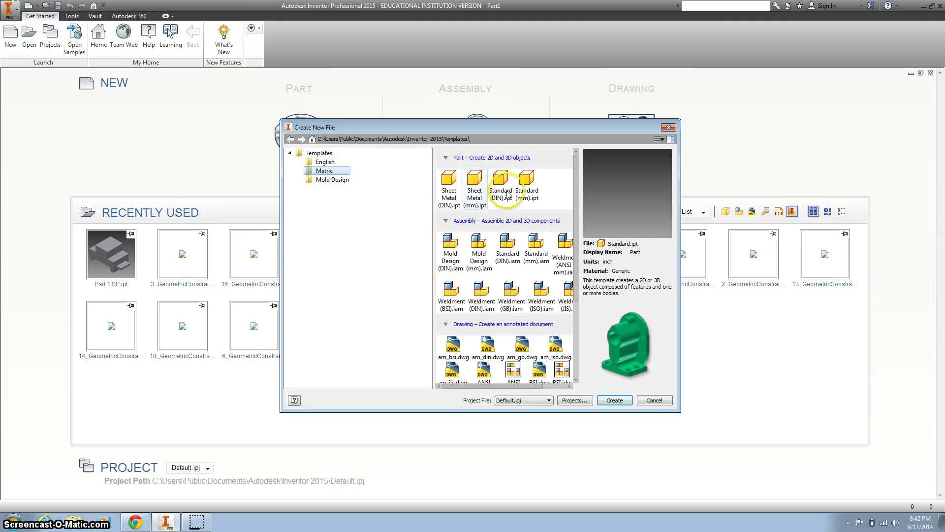
click(531, 192)
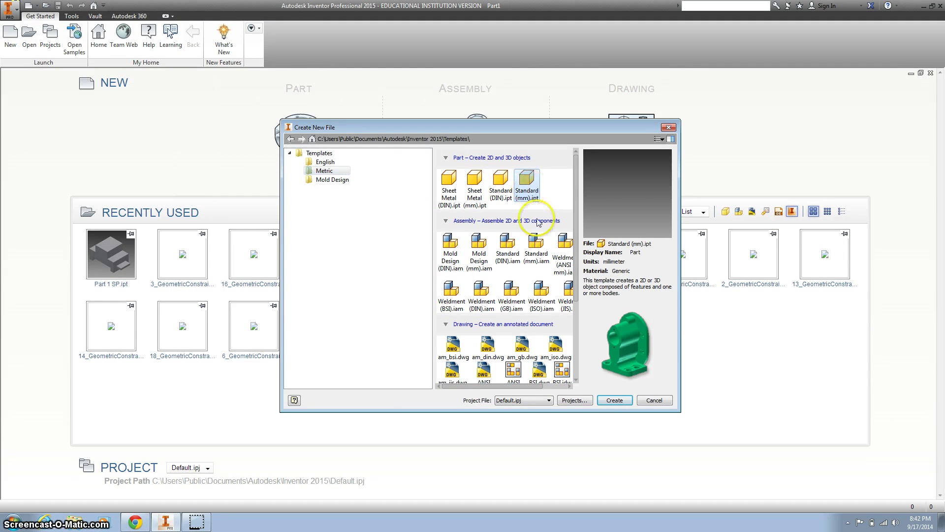
click(612, 400)
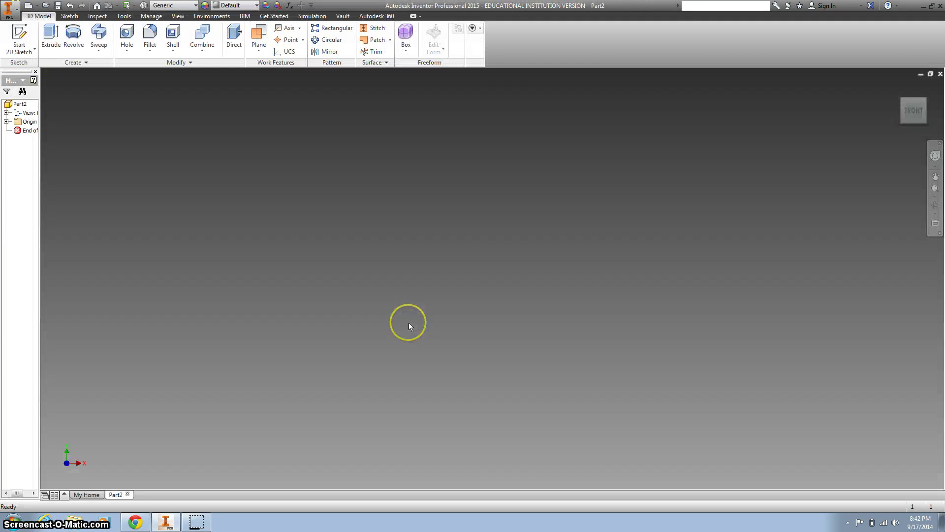
- Start a 2D sketch on the vertical origin plane, with Inventor snapped right and the Google Doc left
click(20, 38)
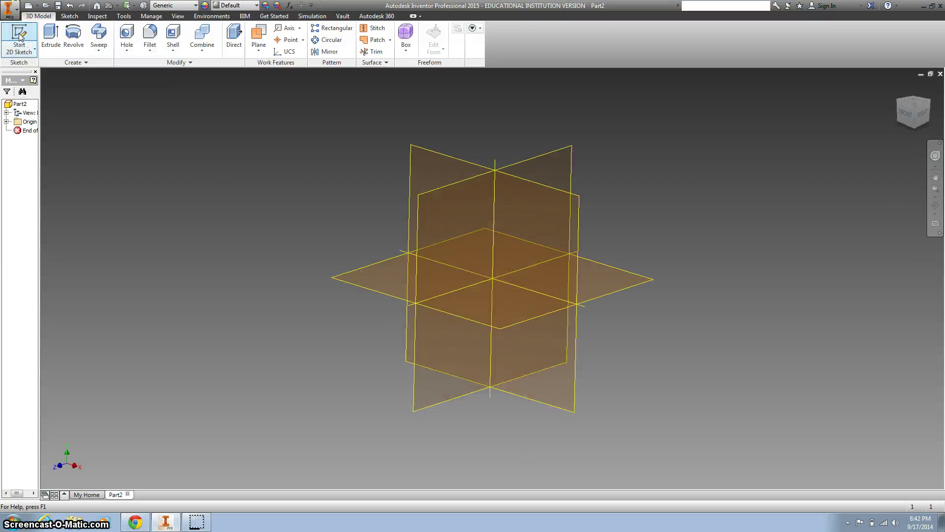
click(433, 161)
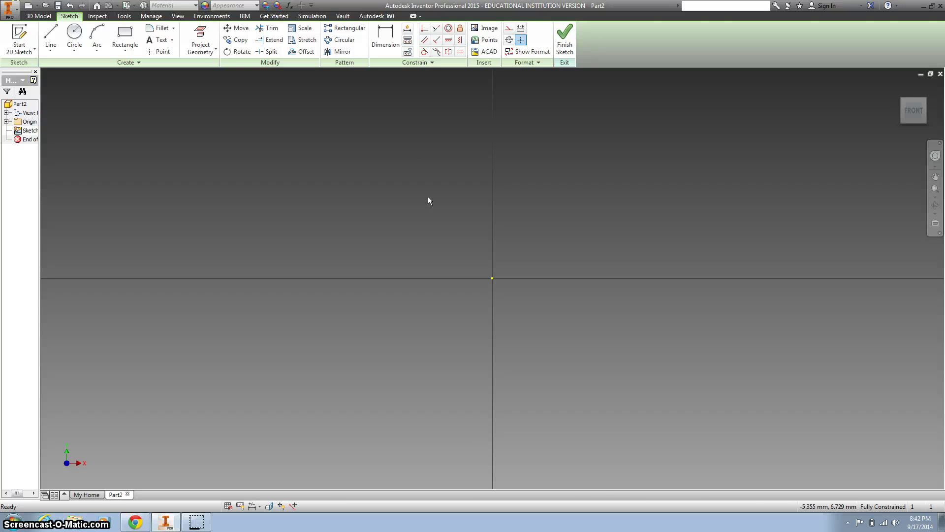
key(super+Right)
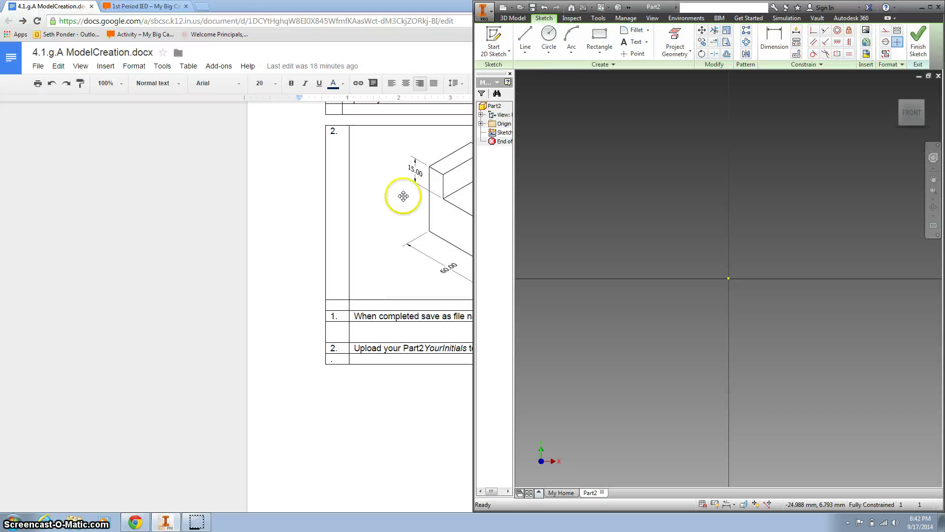
click(45, 5)
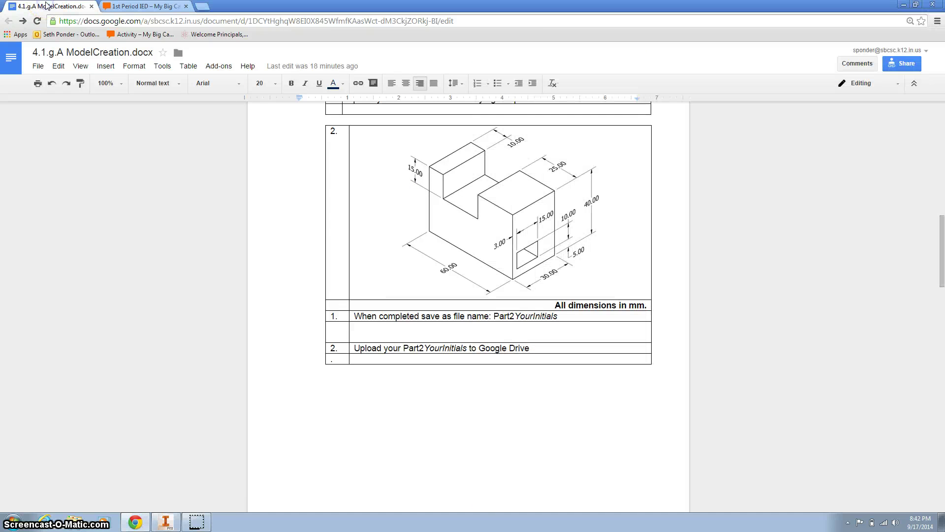
key(super+Left)
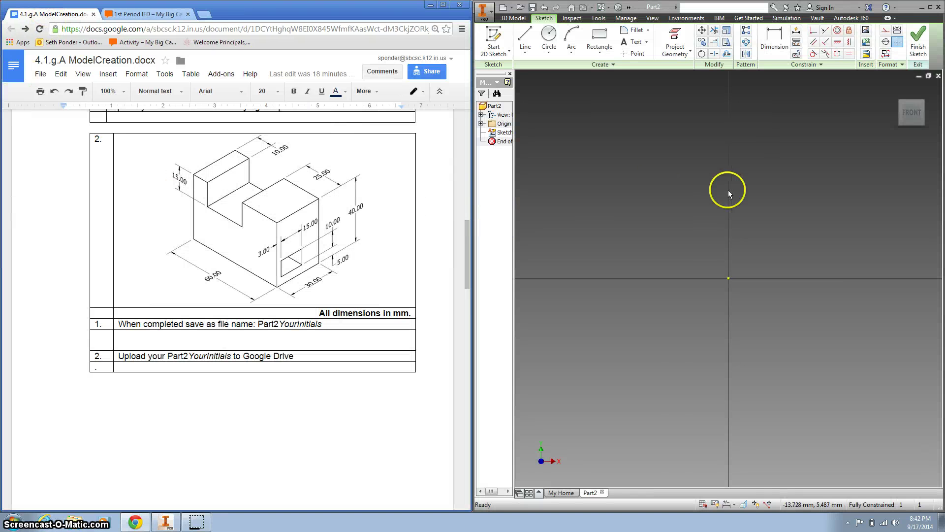
middle_drag(731, 199, 677, 245)
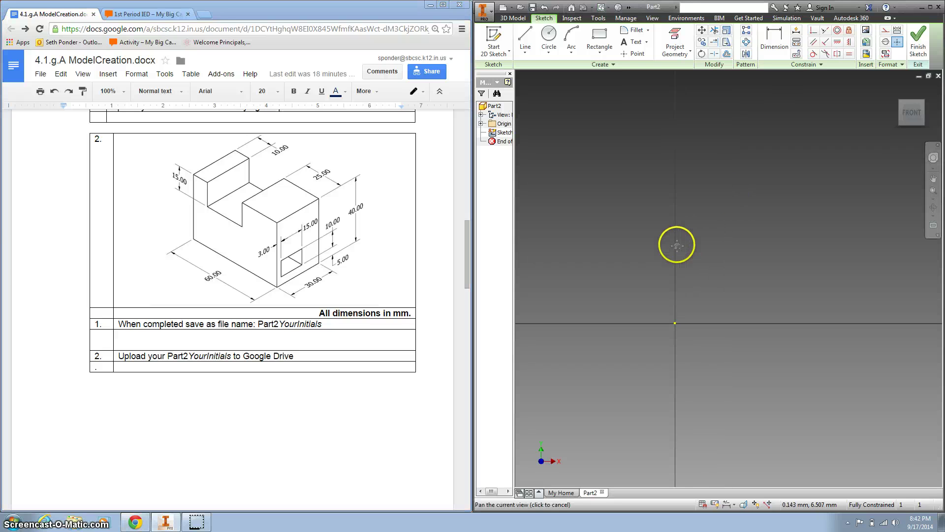
- Draw the closed eight-line notched outline with the Line tool, starting and ending at the origin
click(525, 37)
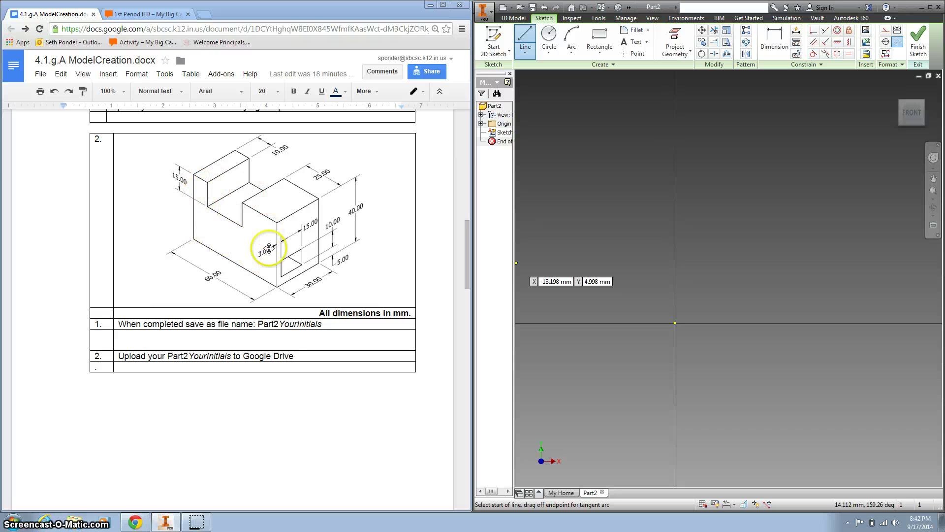
click(675, 323)
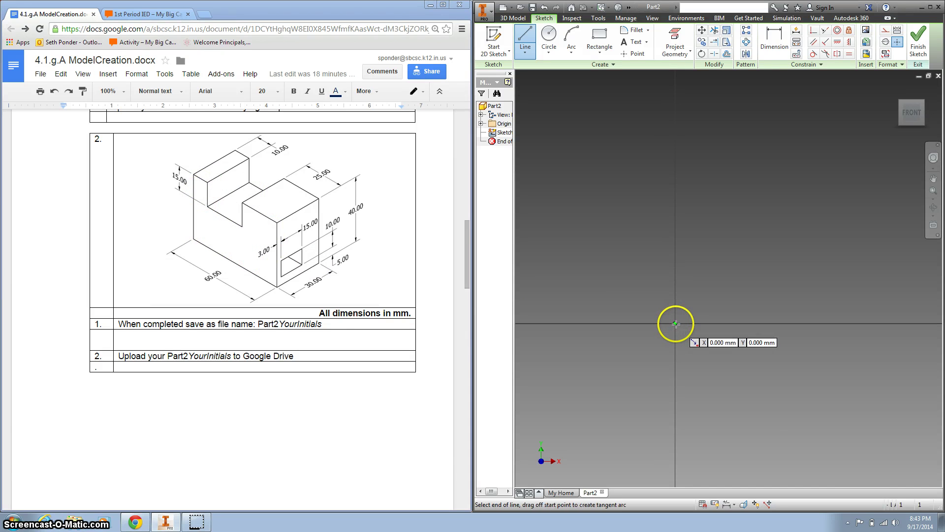
click(674, 184)
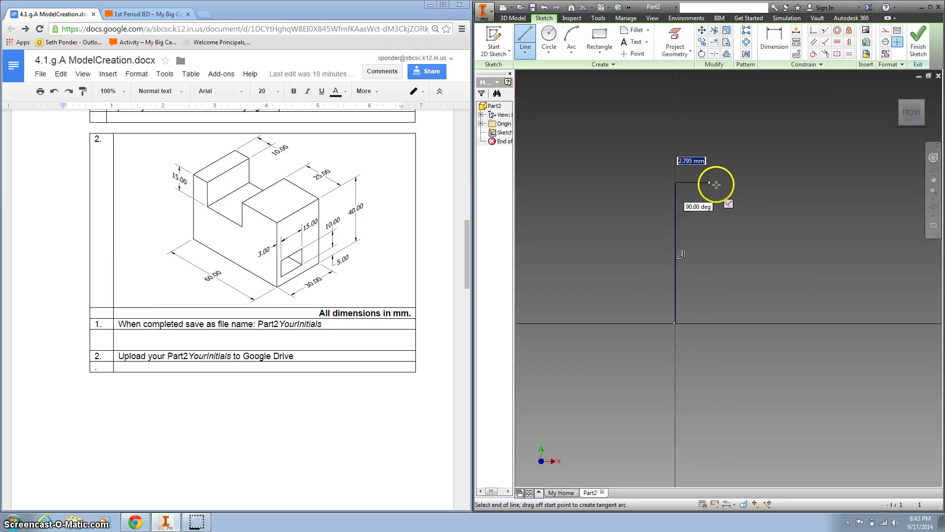
click(732, 183)
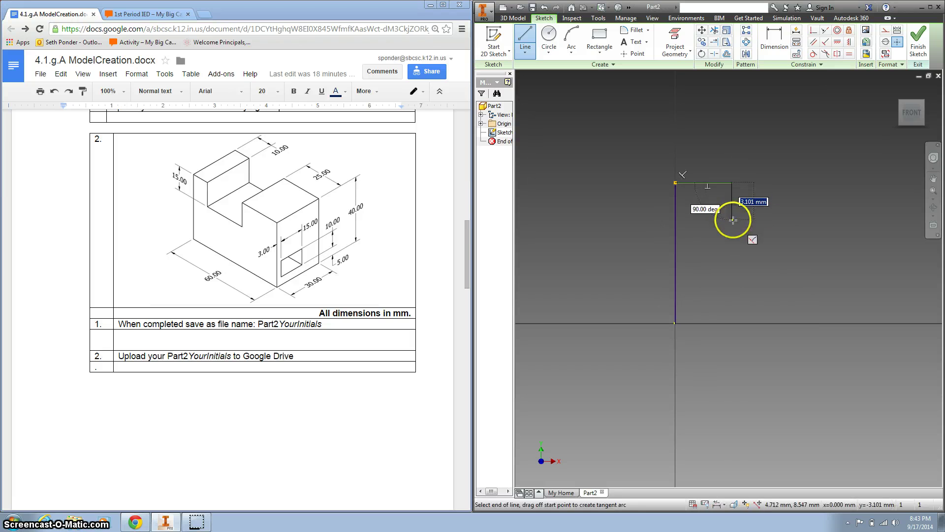
click(747, 220)
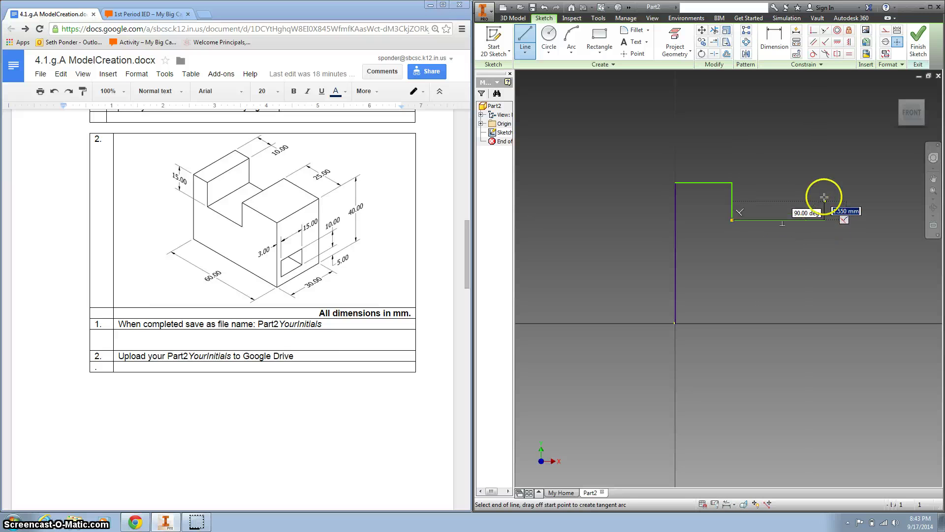
click(823, 182)
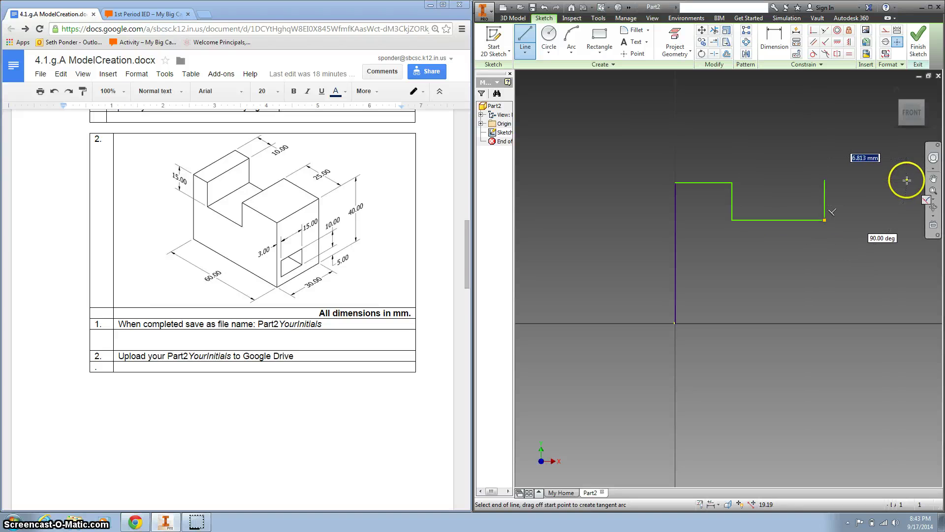
click(906, 181)
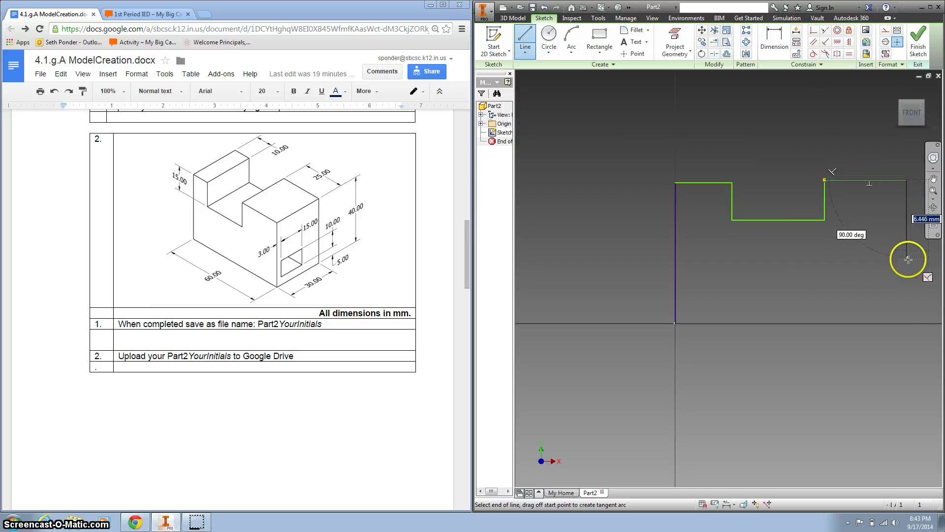
click(909, 324)
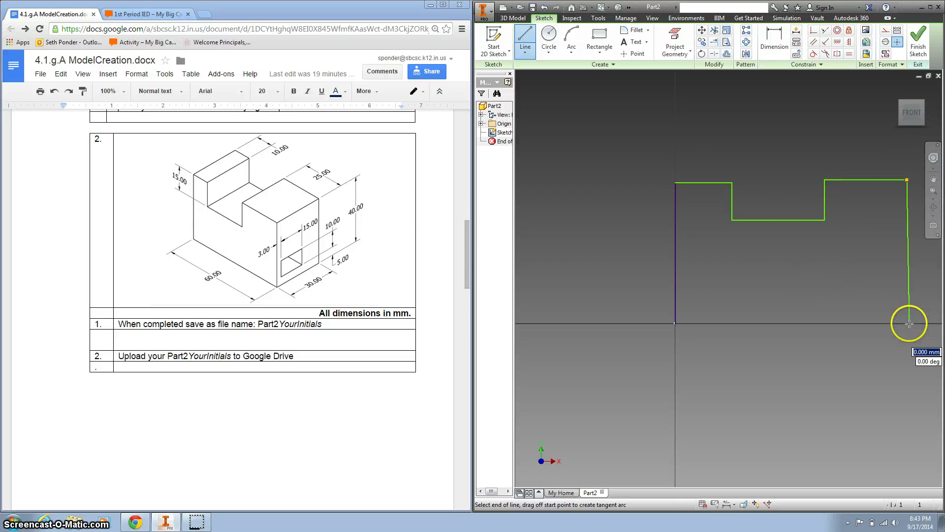
click(676, 322)
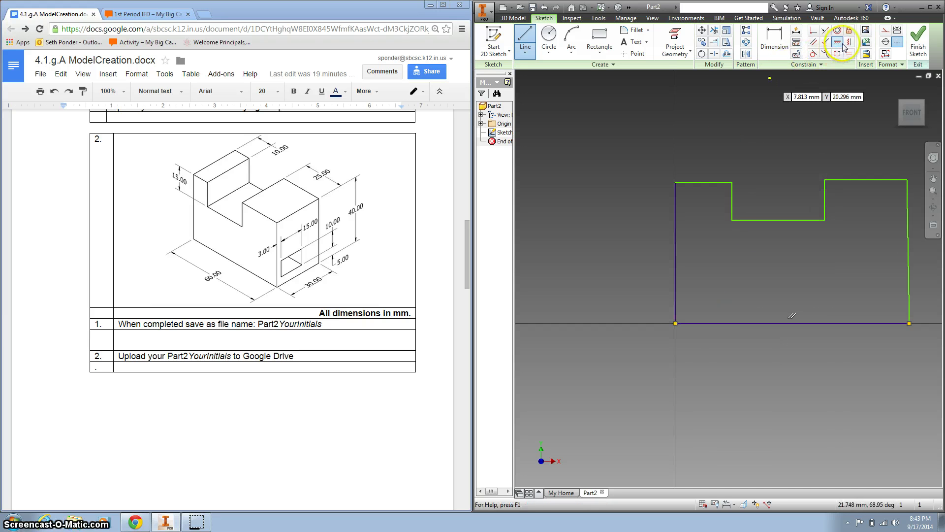
- Constrain the outline's right side parallel to its left side
click(826, 43)
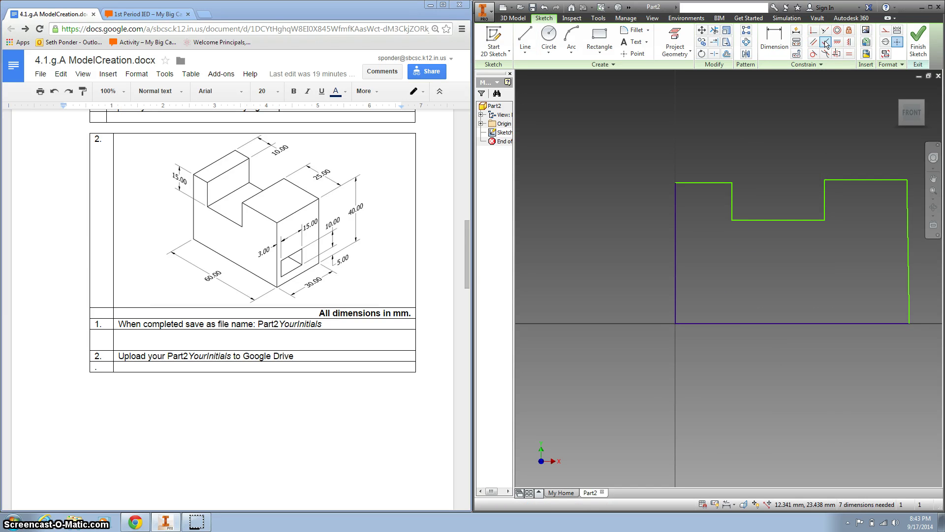
click(676, 277)
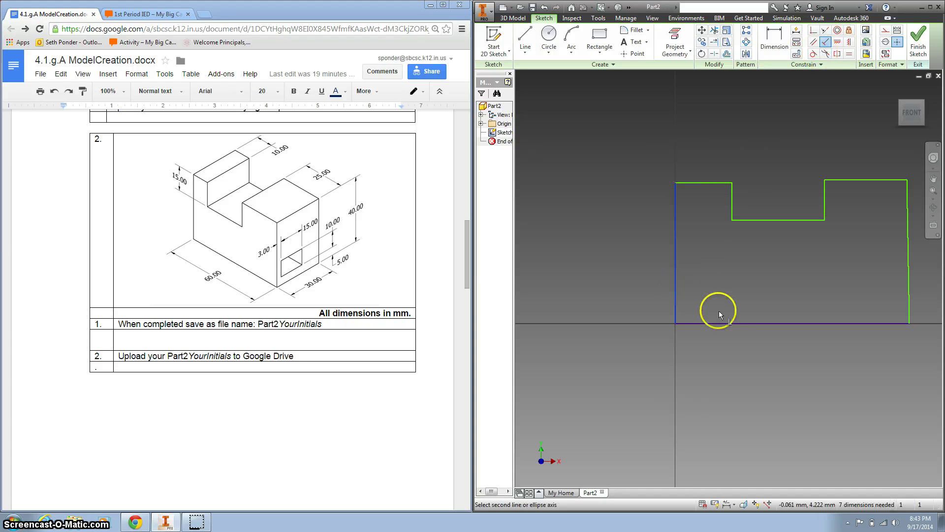
click(729, 323)
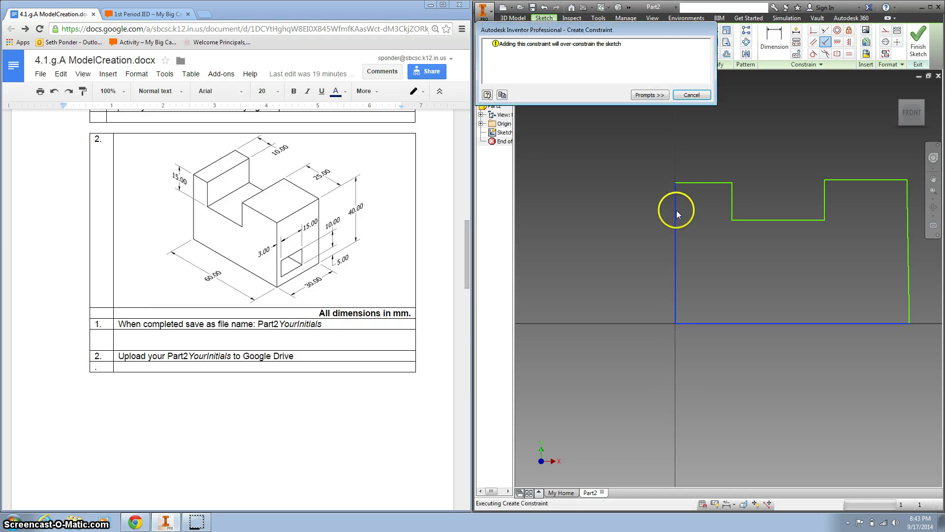
click(691, 95)
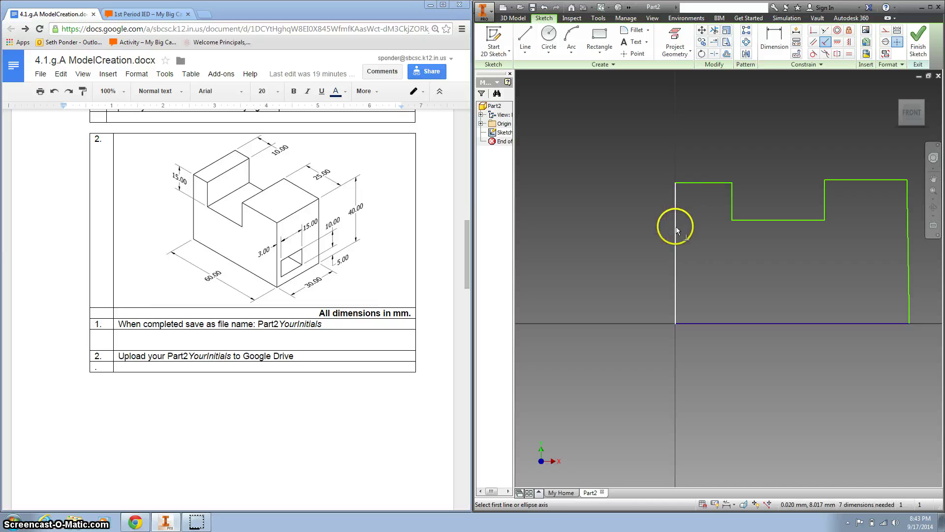
click(676, 227)
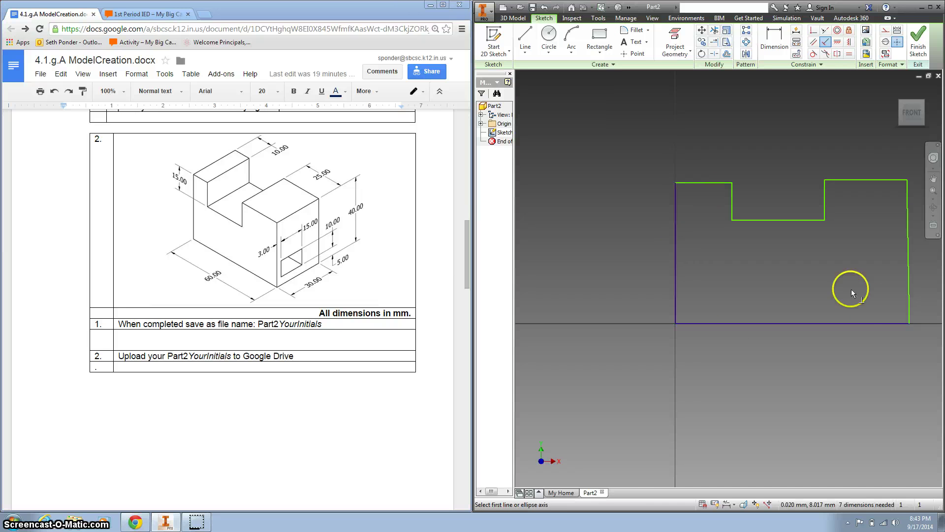
click(909, 292)
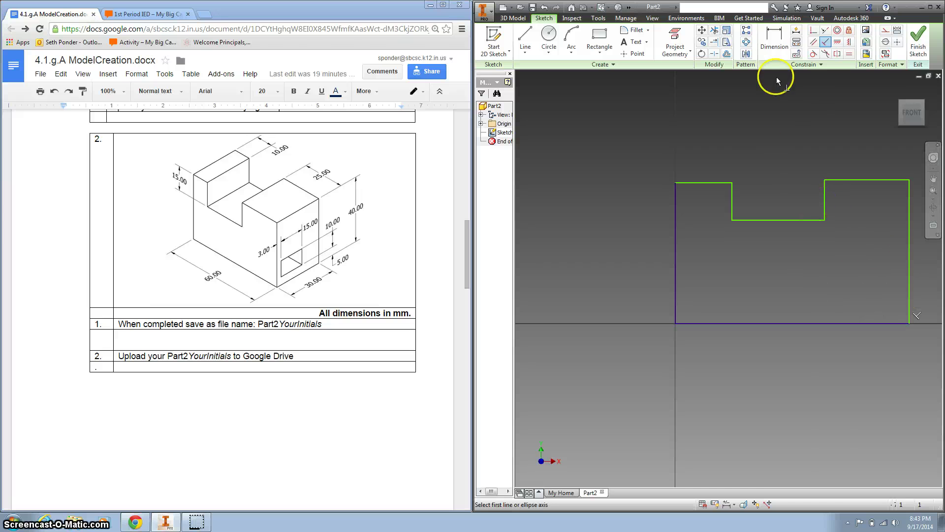
- Dimension the profile's overall width to 60 mm and its height to 40 mm
click(776, 36)
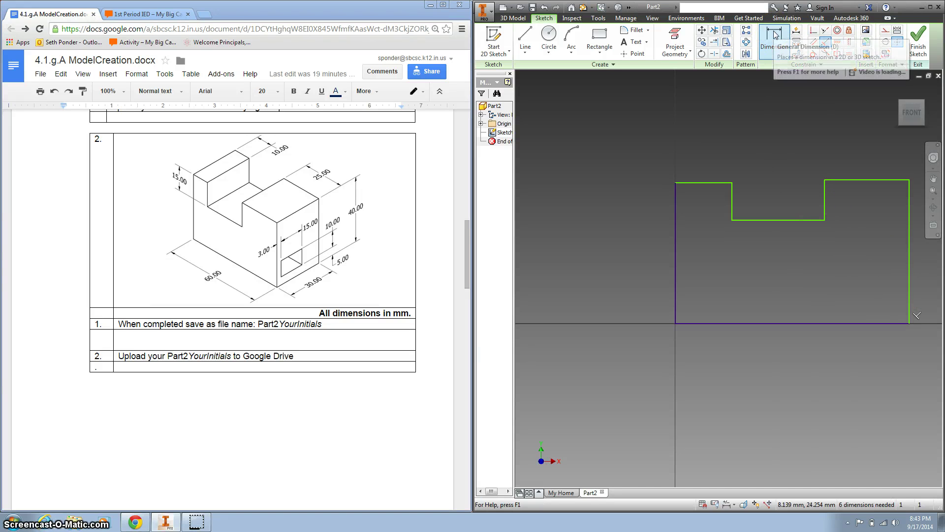
click(792, 324)
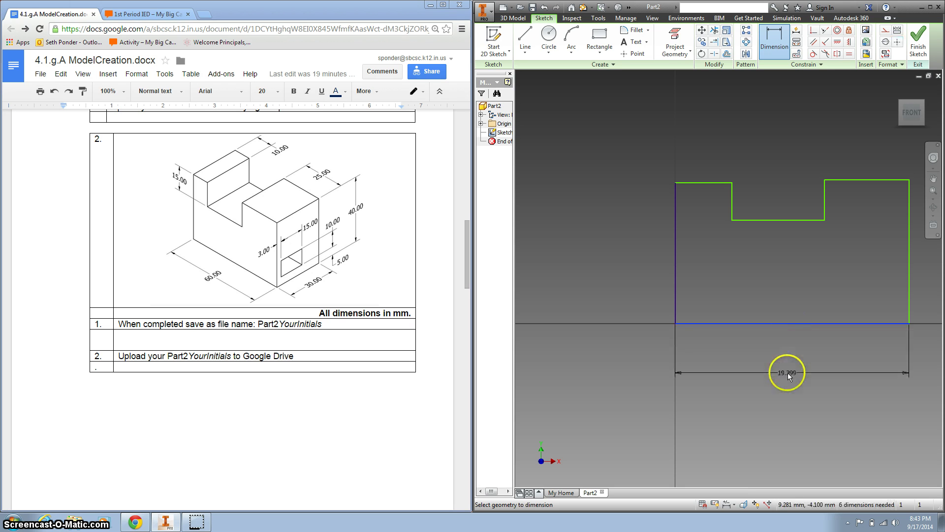
click(788, 374)
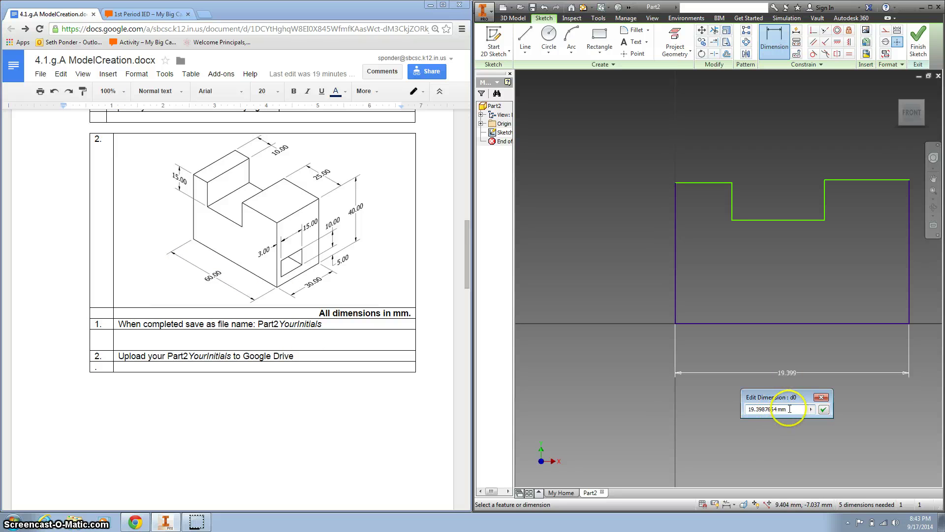
drag(789, 409, 717, 414)
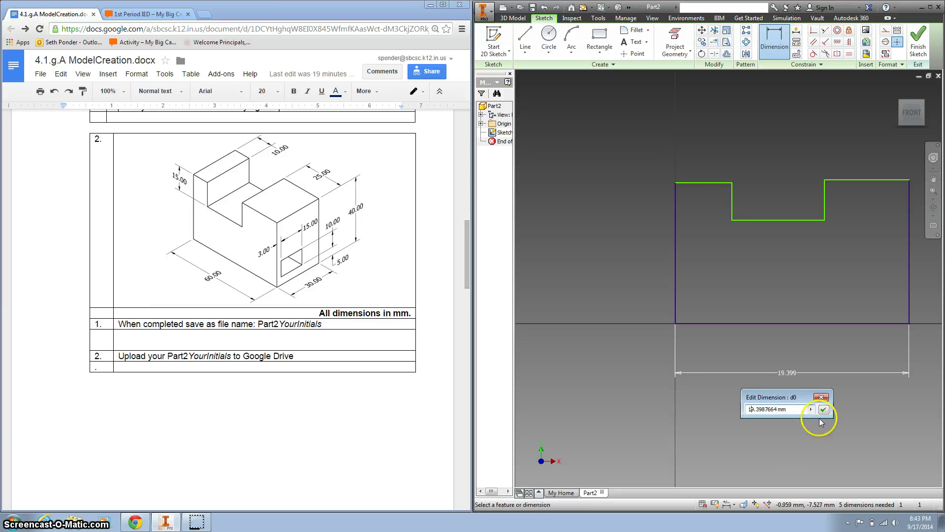
drag(819, 412, 711, 409)
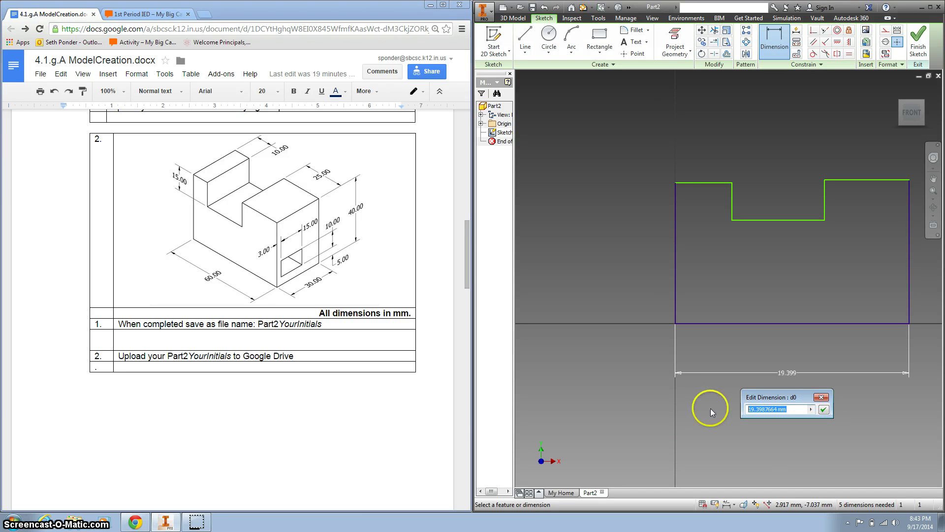
text(60)
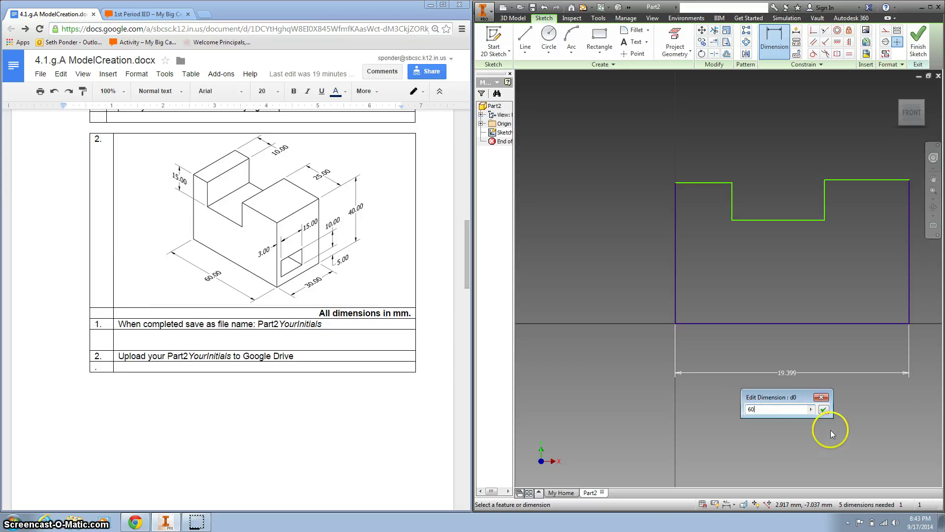
click(825, 410)
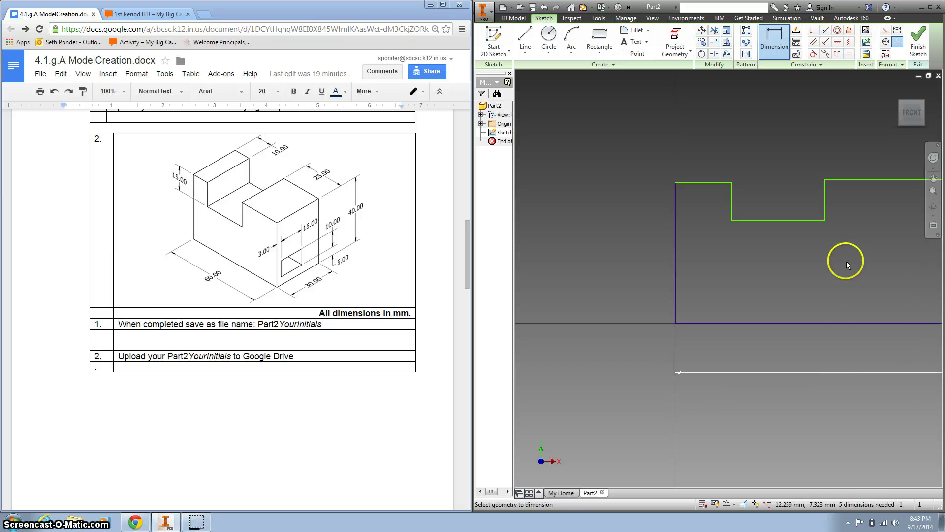
click(911, 114)
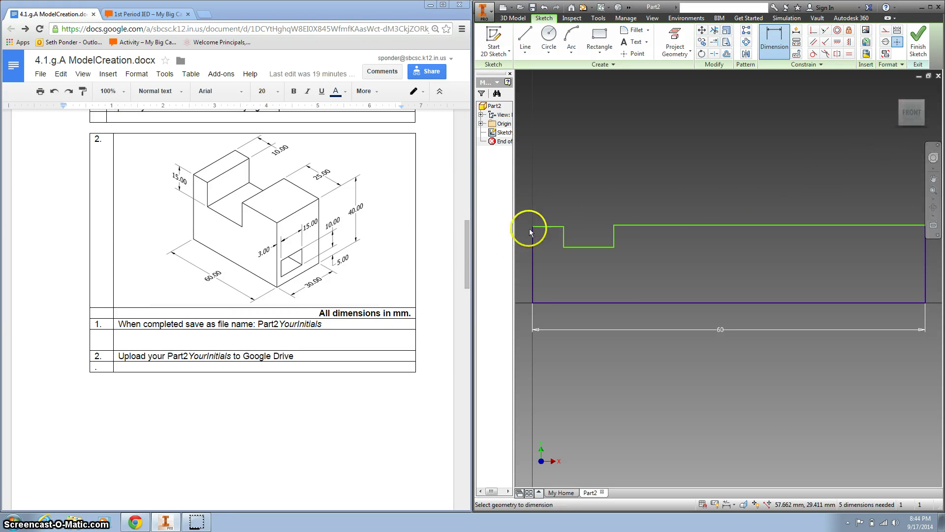
click(534, 267)
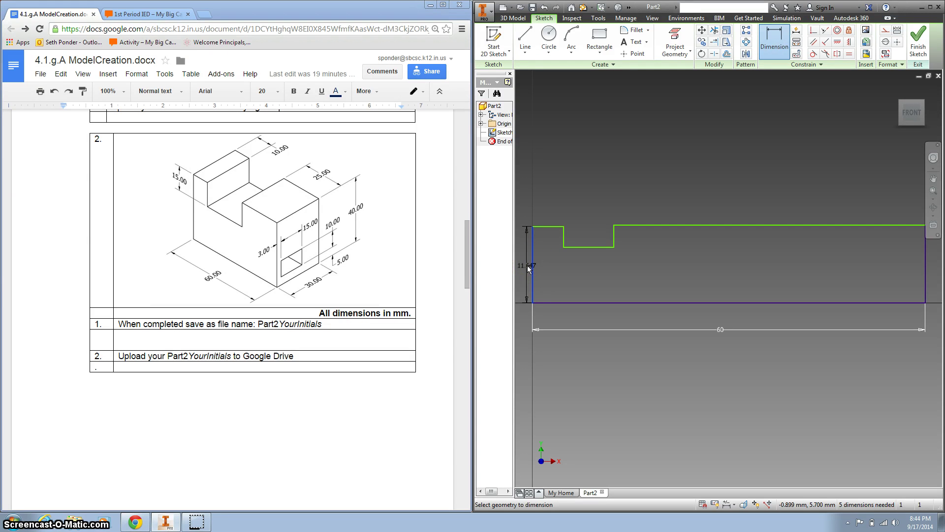
click(528, 268)
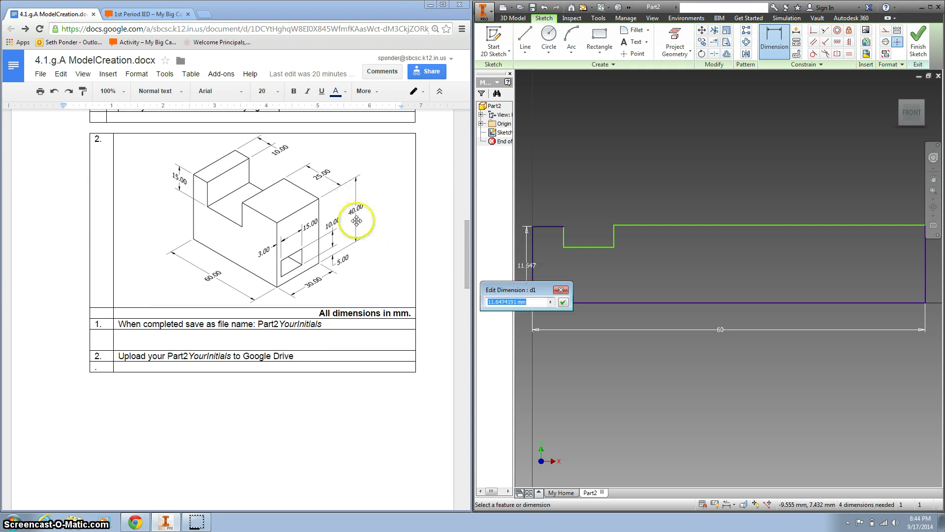
text(4)
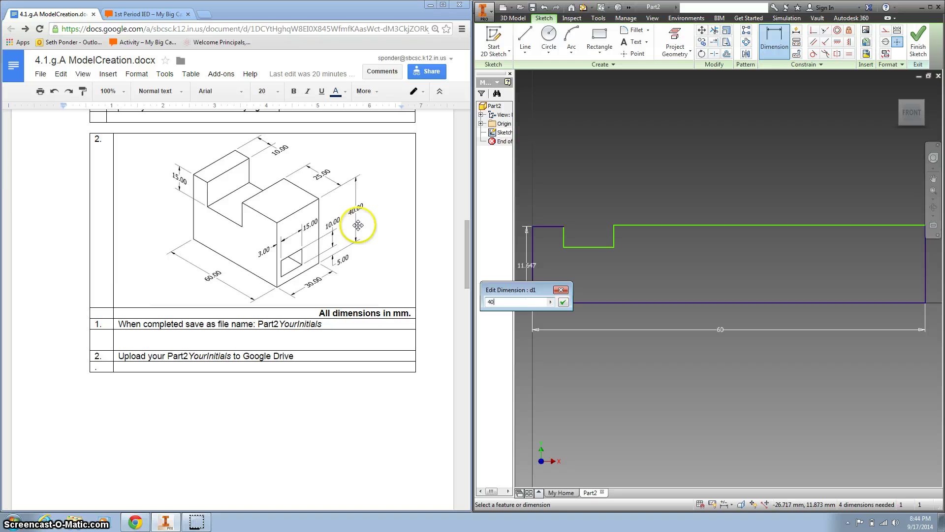
text(0)
key(Return)
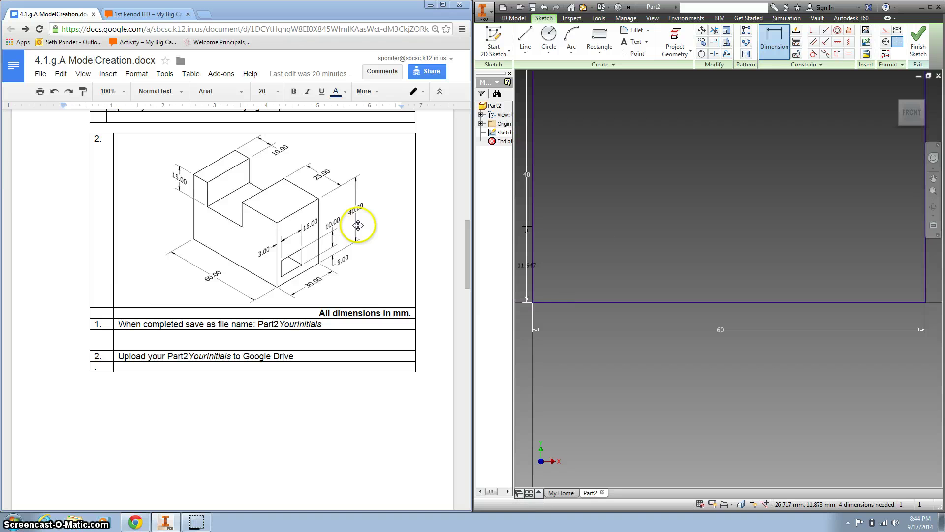
click(910, 114)
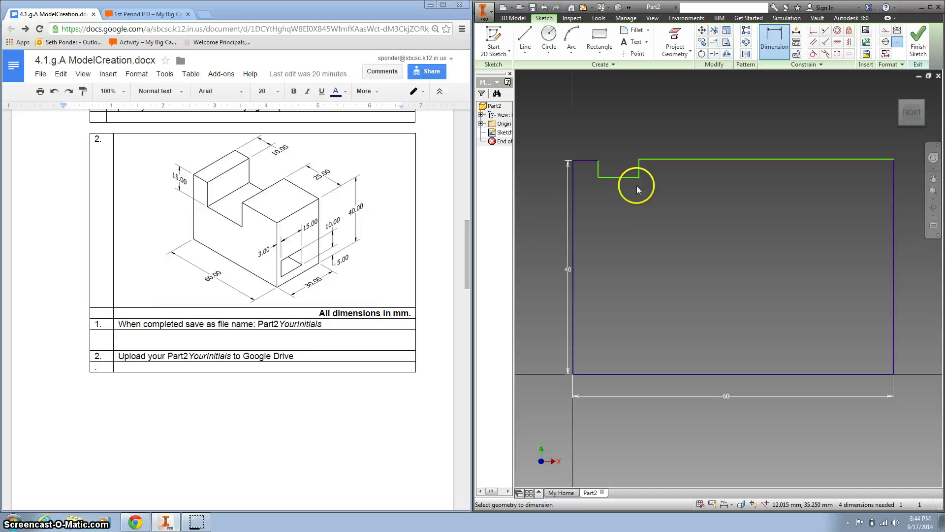
- Dimension the left shoulder 10 mm, right shoulder 25 mm and notch depth 15 mm
click(585, 160)
click(587, 132)
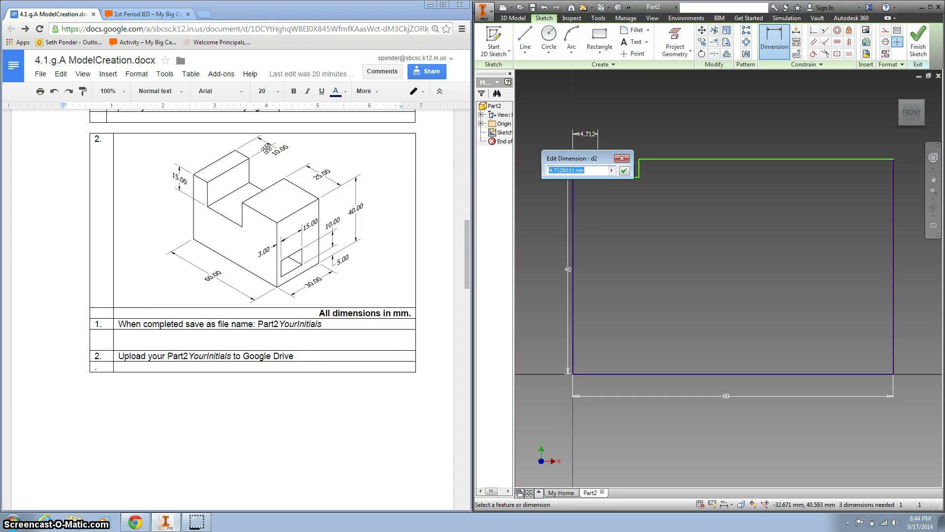
text(10)
key(Return)
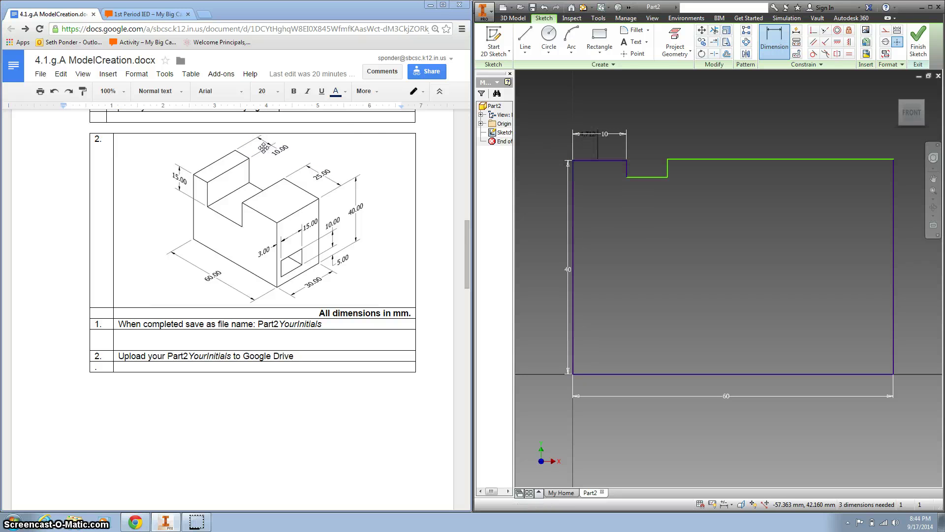
click(749, 158)
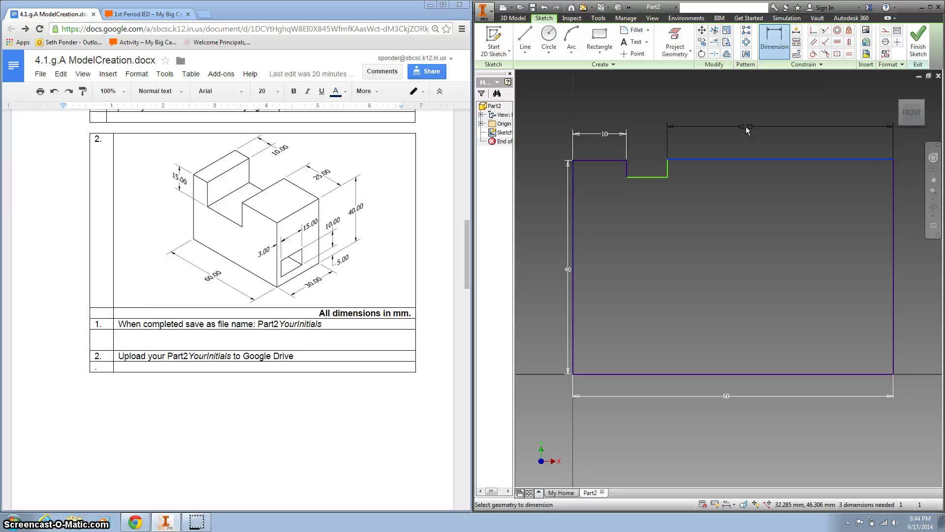
click(746, 130)
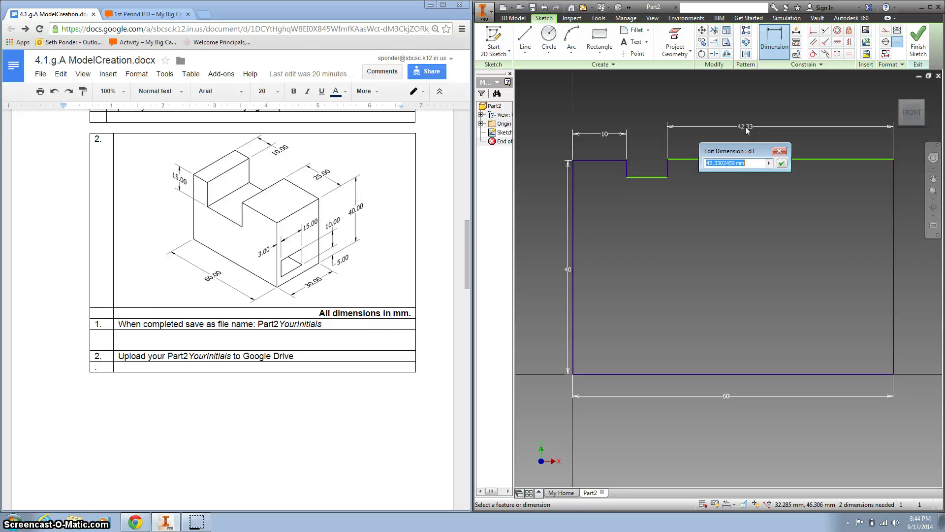
text(25)
key(Return)
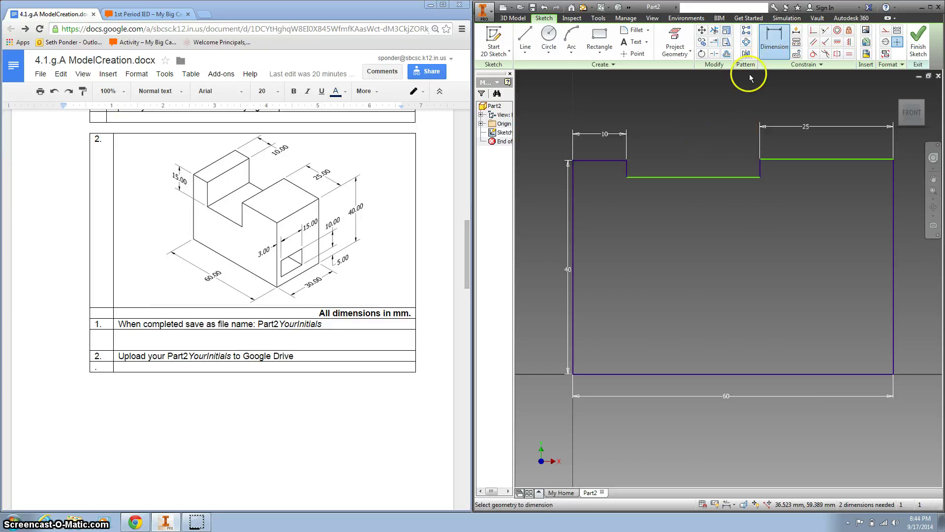
click(627, 171)
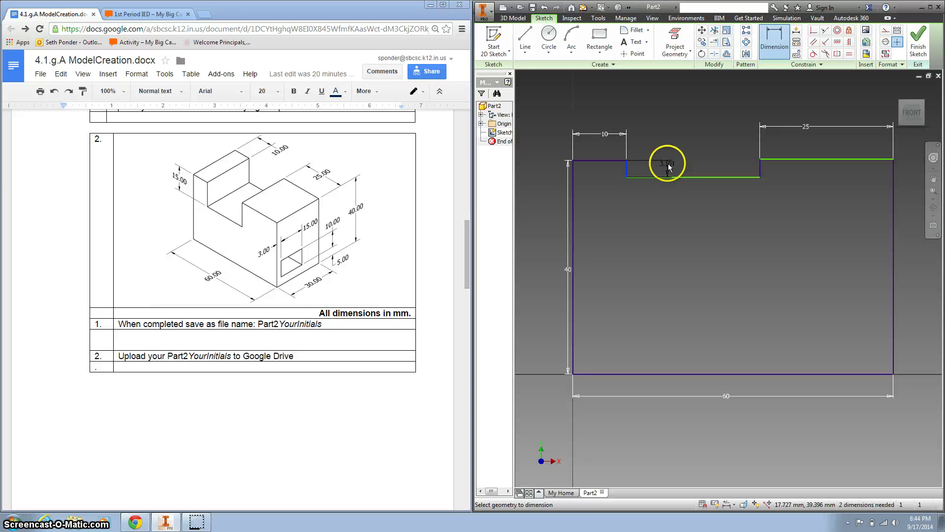
click(668, 167)
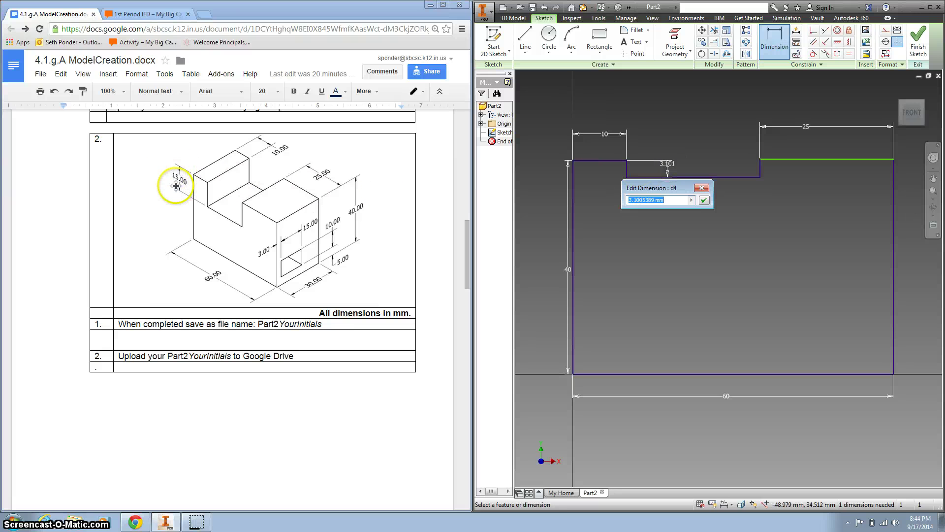
text(15)
key(Return)
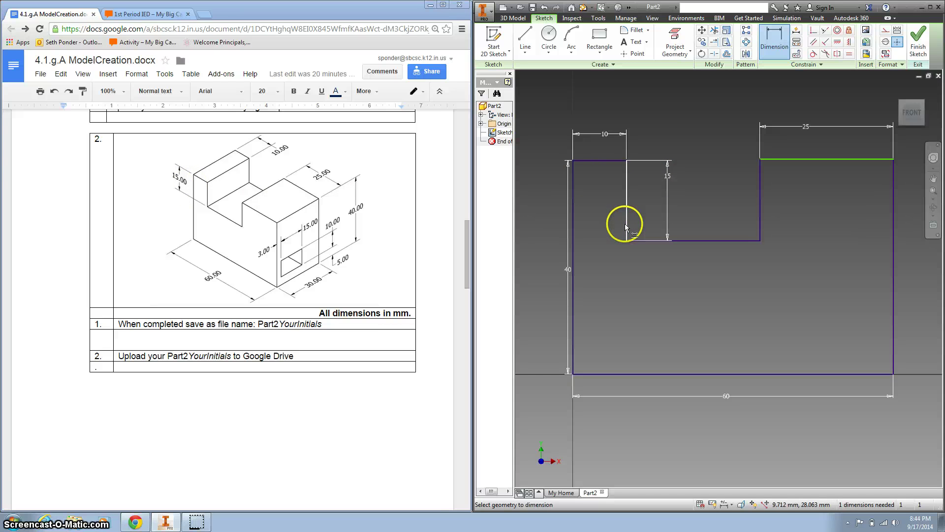
- Finish the sketch and check it in front and top ViewCube views before returning Home
click(919, 42)
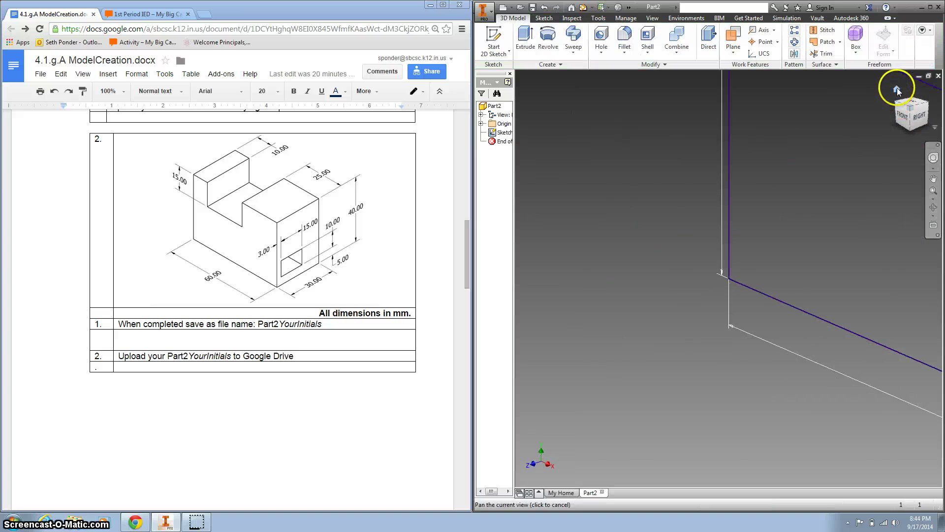
click(898, 90)
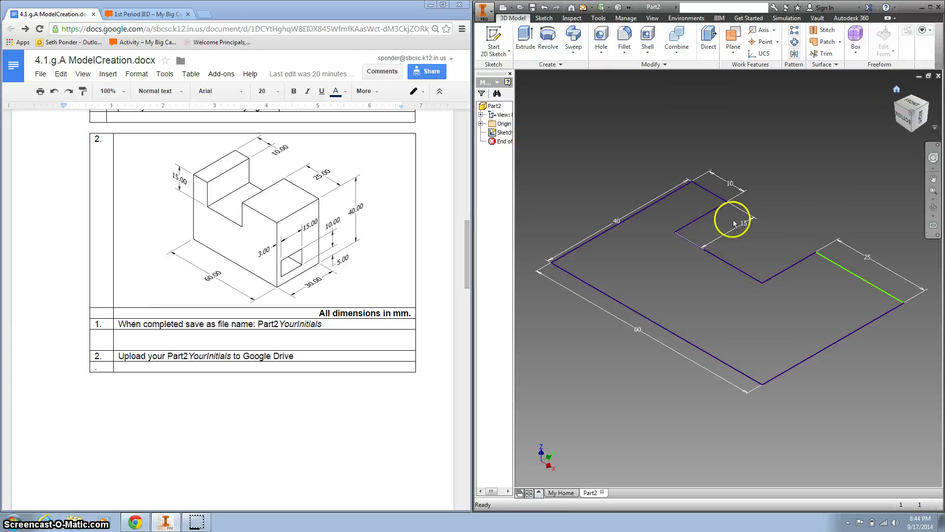
click(915, 107)
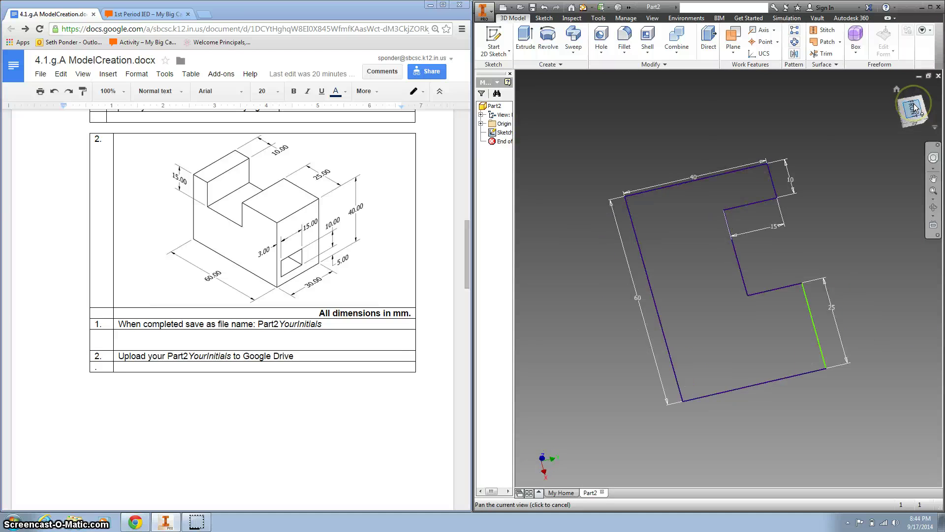
click(924, 93)
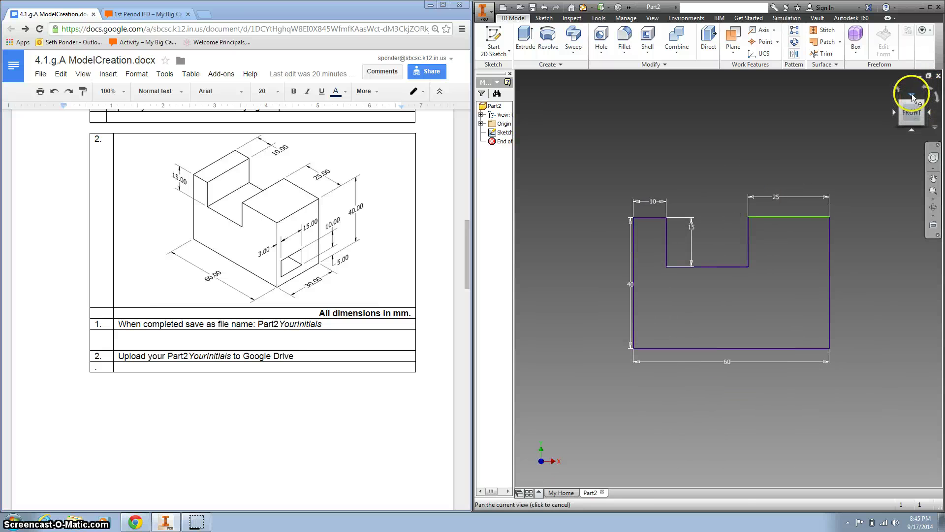
click(912, 95)
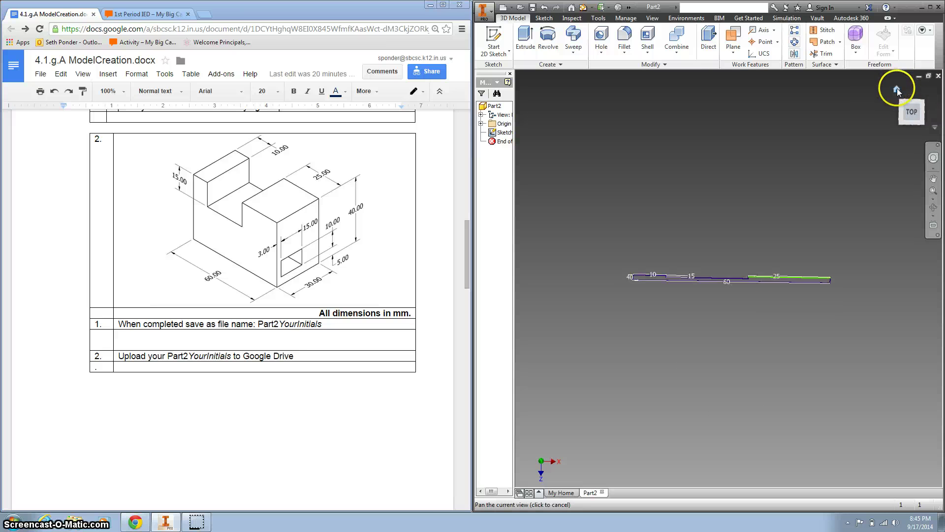
click(896, 89)
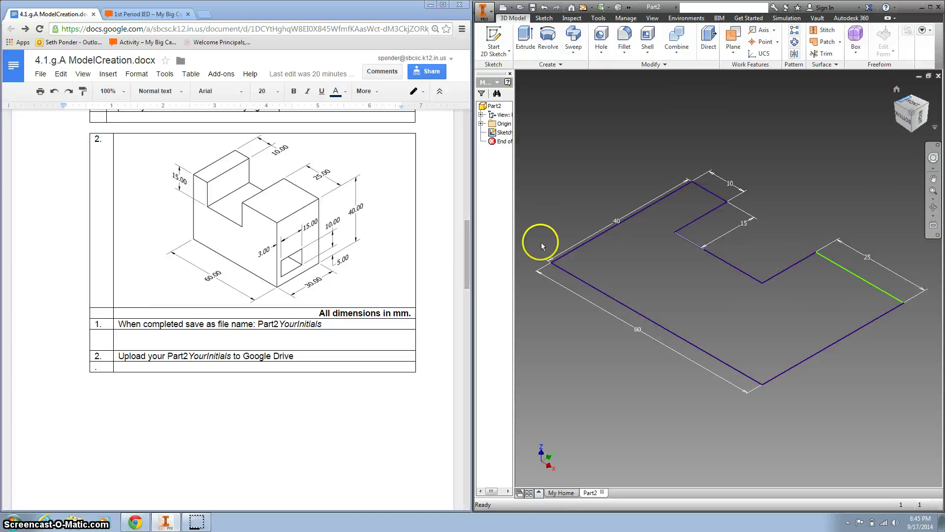
- Extrude the notched sketch profile 30 mm into a solid block
click(526, 45)
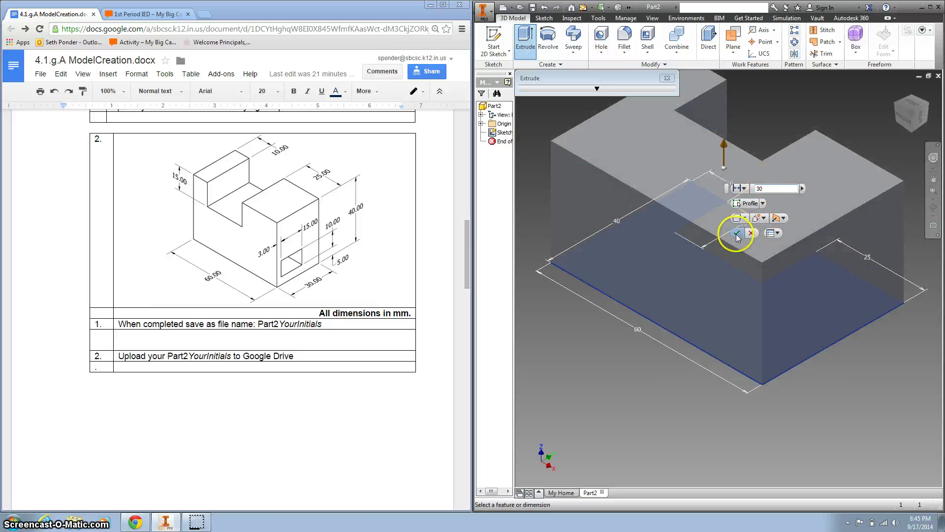
click(736, 234)
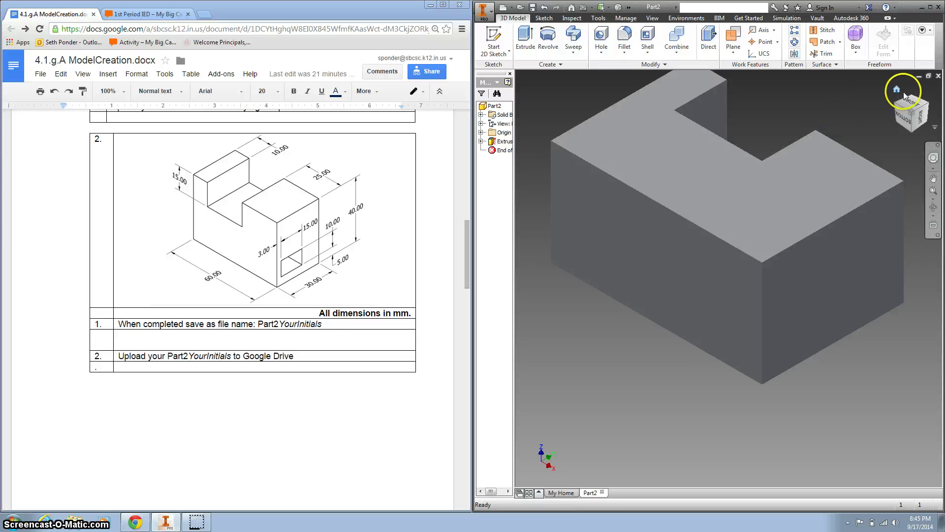
- Orbit the block with the ViewCube to the front-right-top isometric view
click(897, 90)
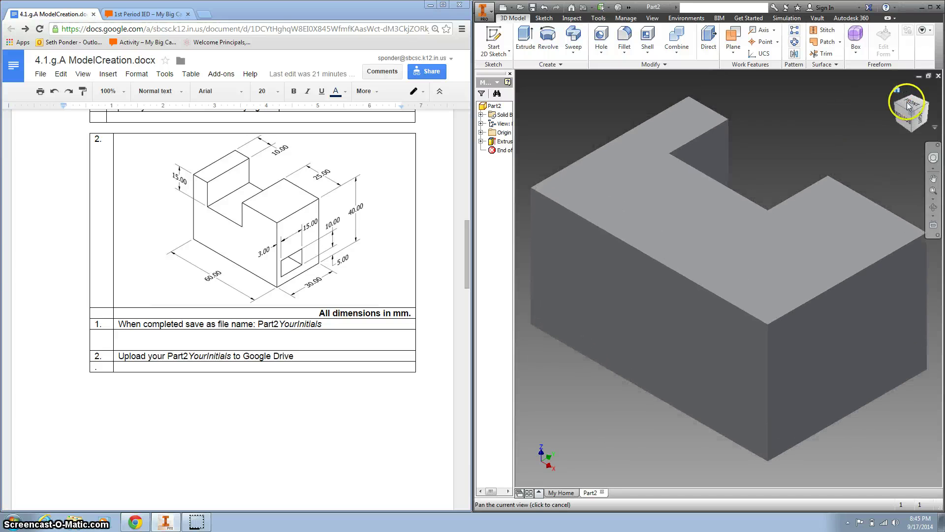
click(913, 105)
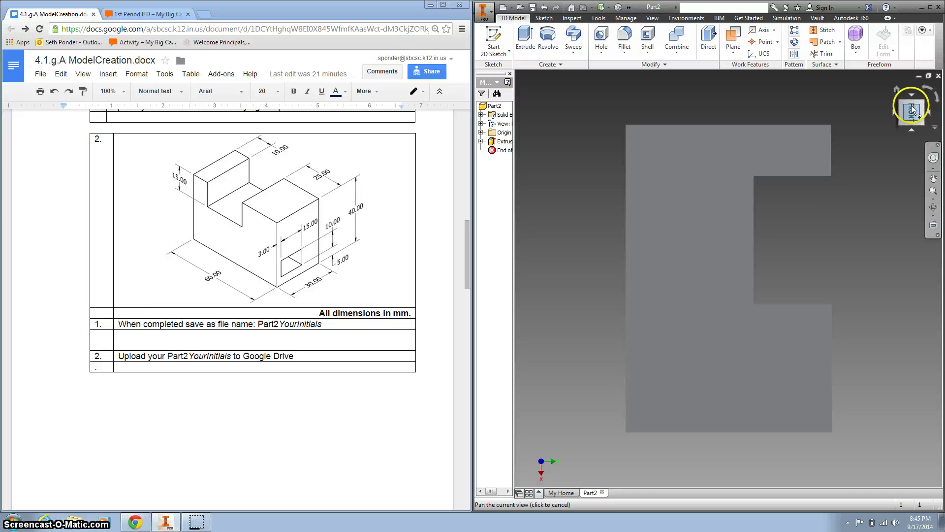
click(925, 89)
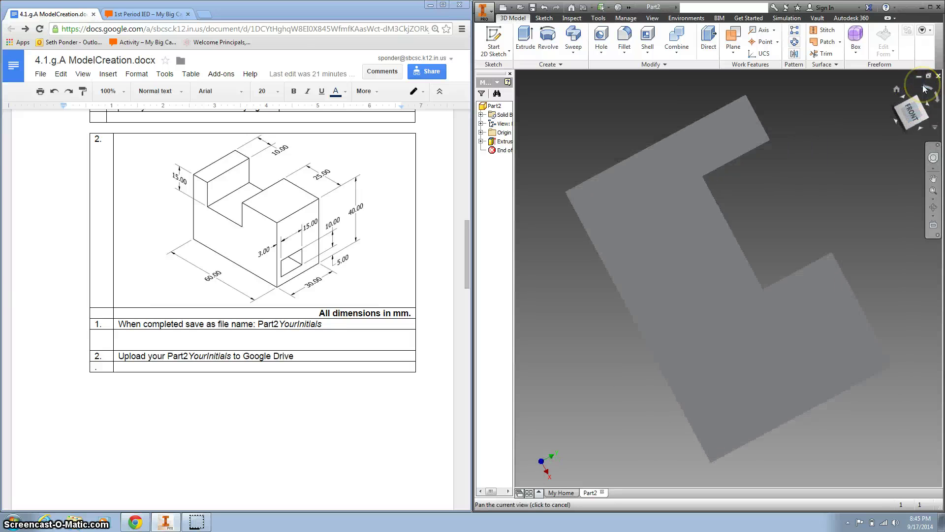
click(915, 107)
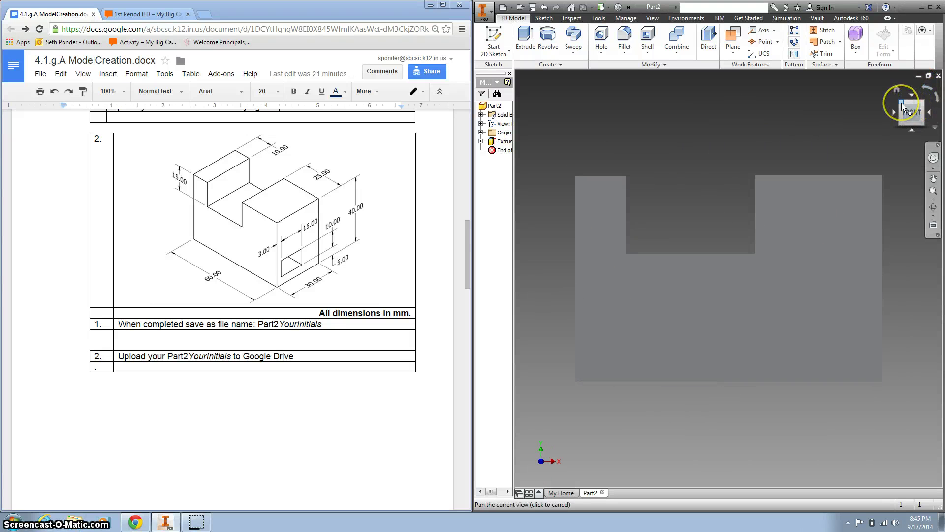
click(903, 107)
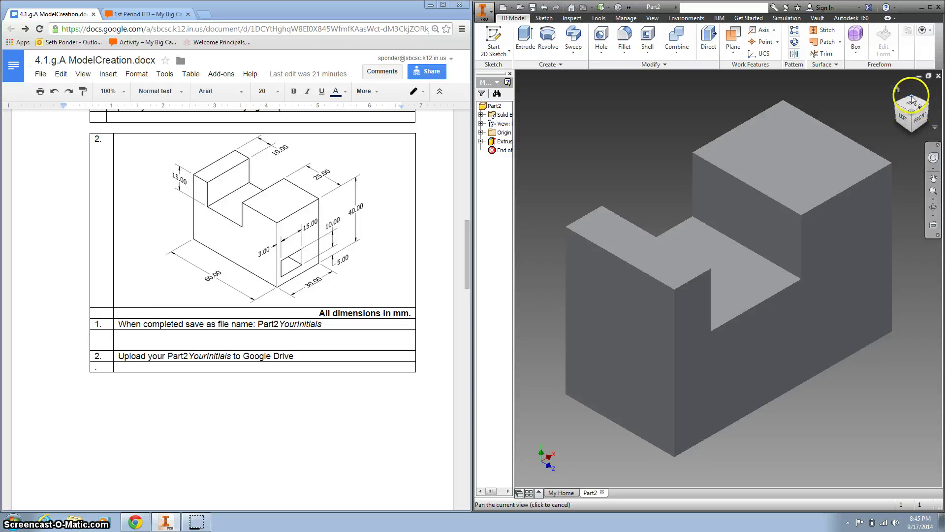
click(912, 99)
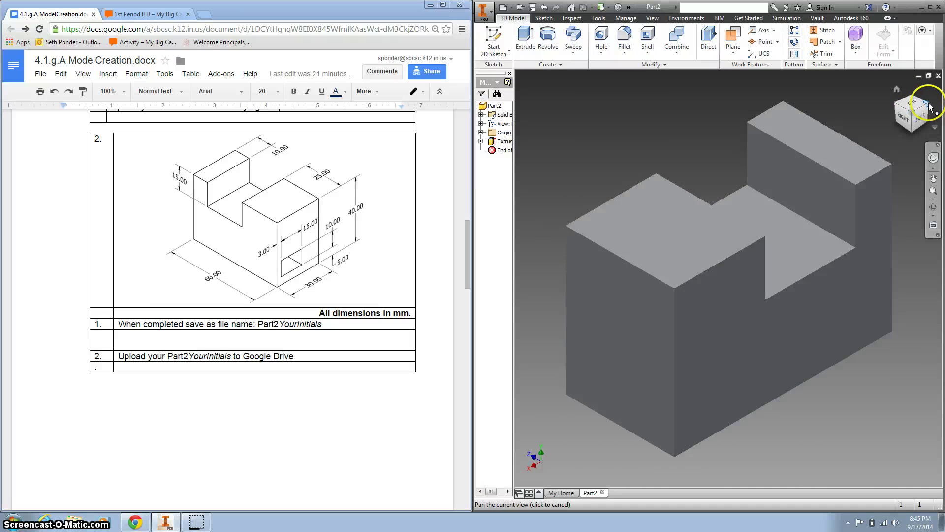
click(926, 109)
click(913, 116)
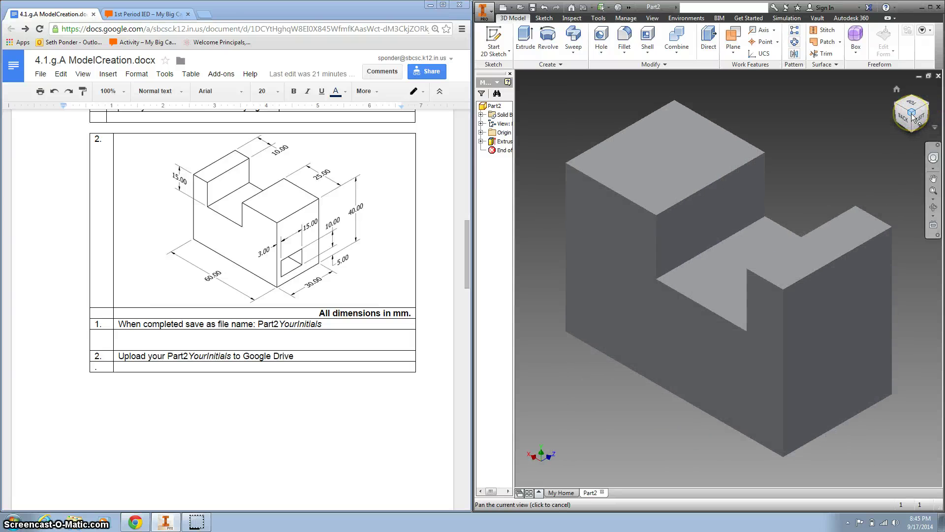
drag(914, 116, 863, 125)
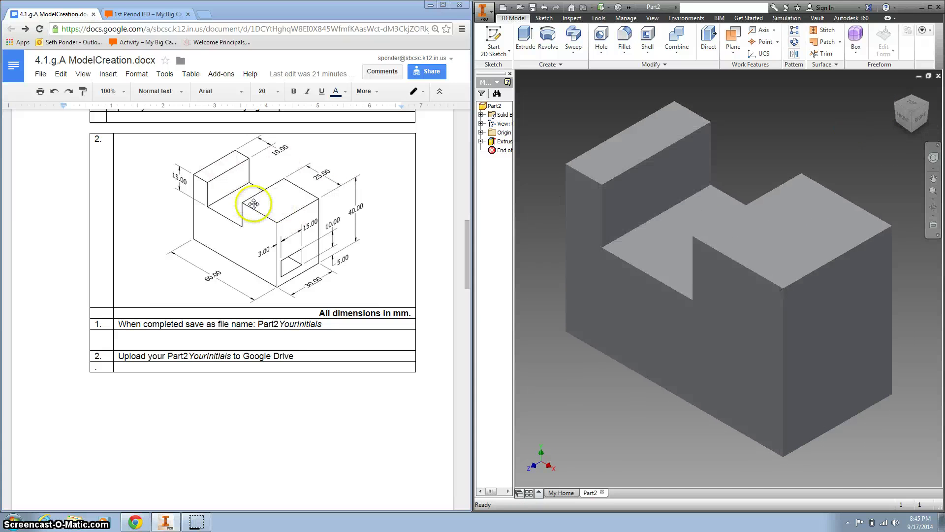
- Set the current view as the Home view at Fixed Distance
mouse_move(896, 92)
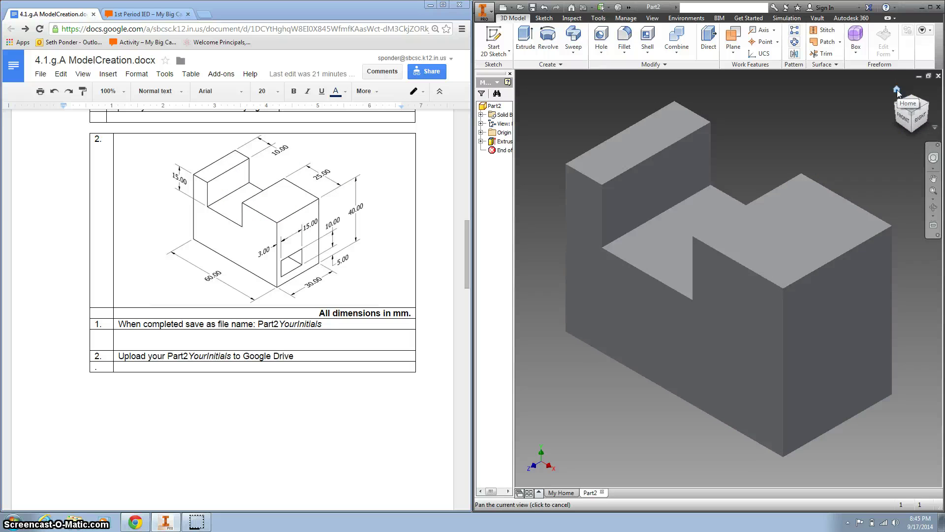
right_click(897, 92)
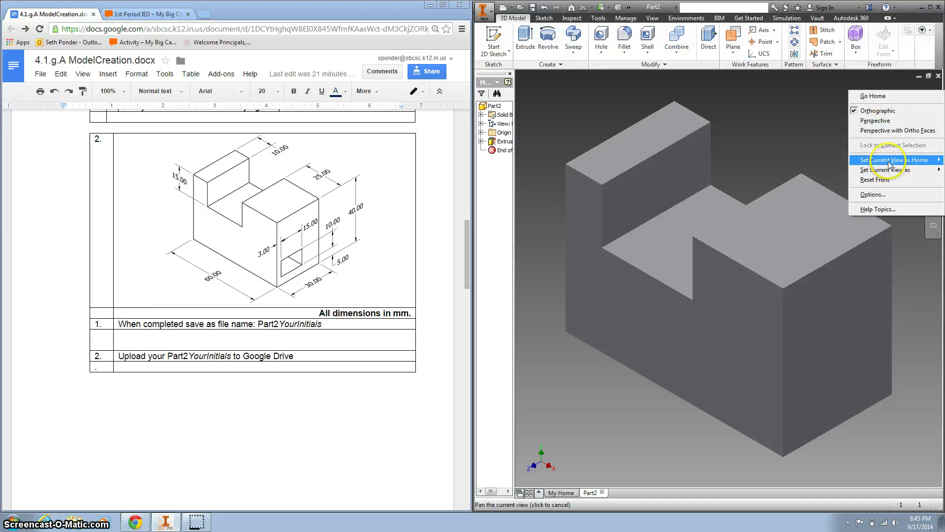
mouse_move(890, 165)
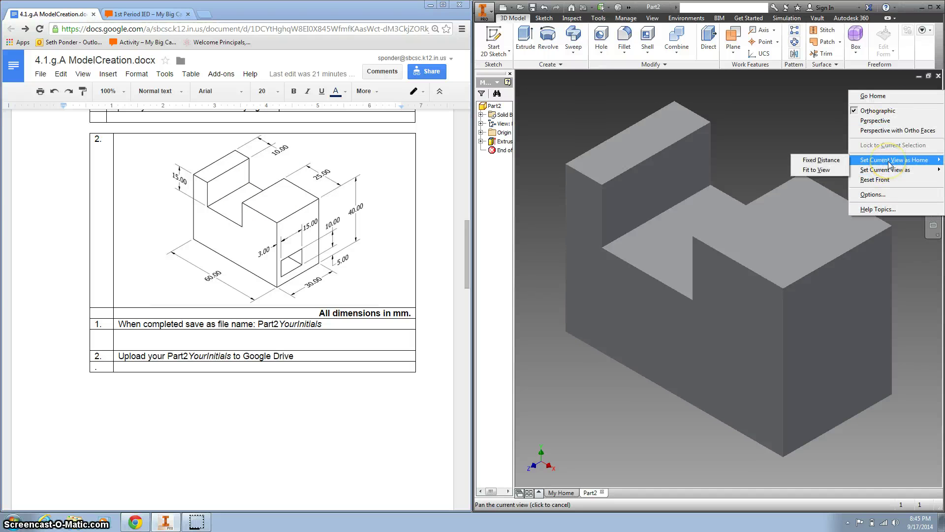
click(821, 162)
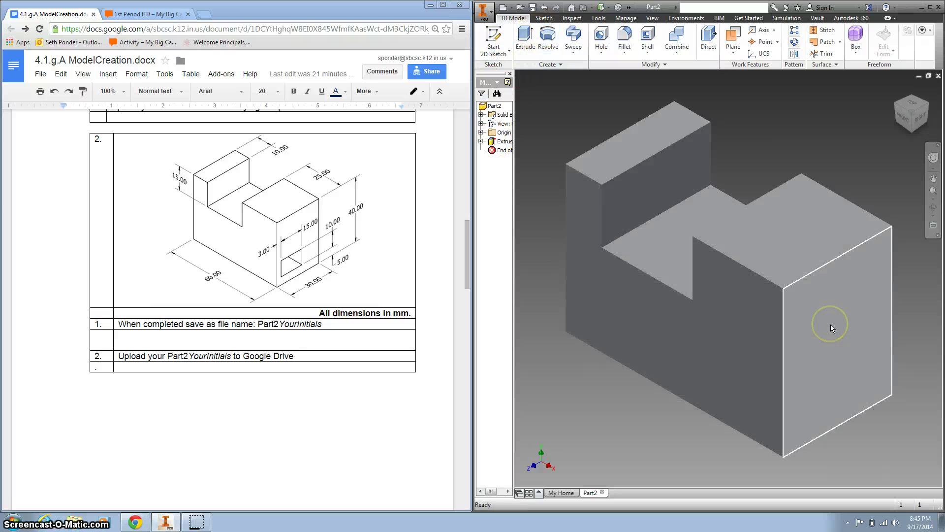
- Sketch on the block's right face, project its edges and draw a 15×10 mm rectangle
click(862, 317)
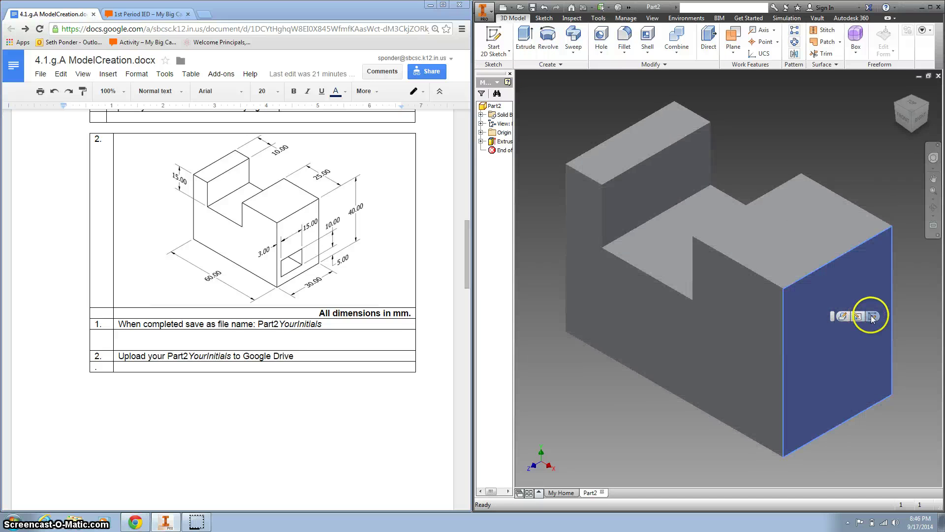
key(s)
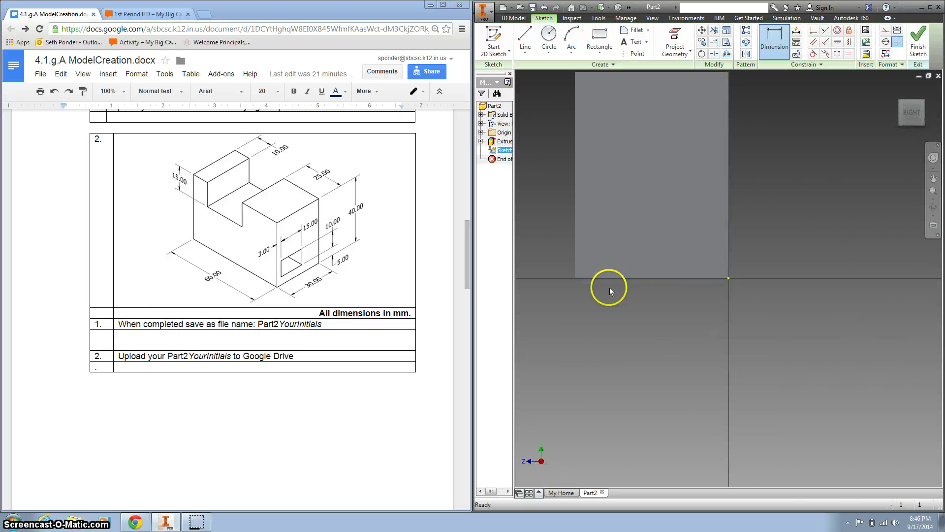
click(674, 41)
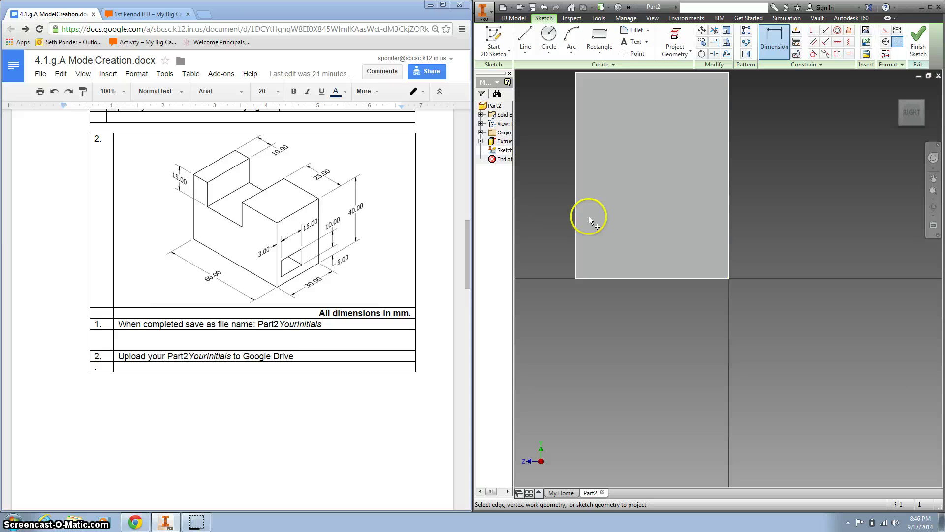
click(673, 39)
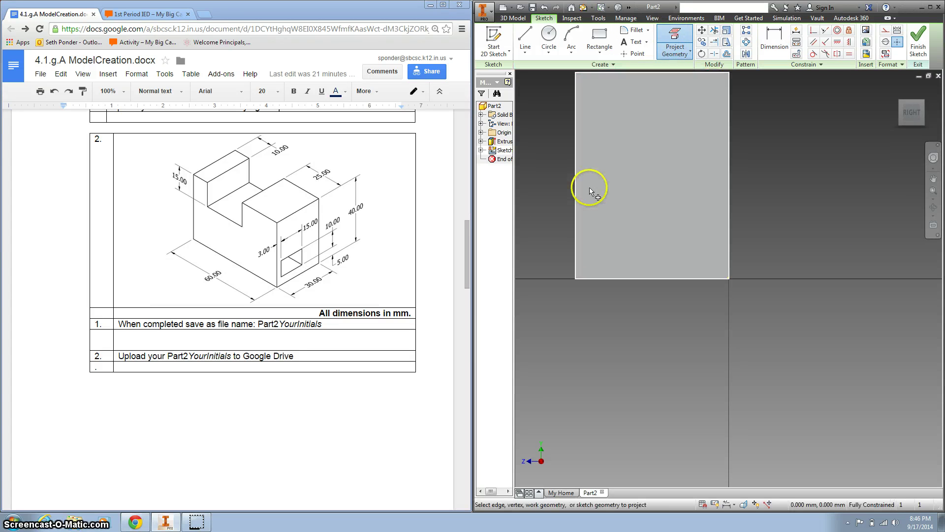
click(588, 169)
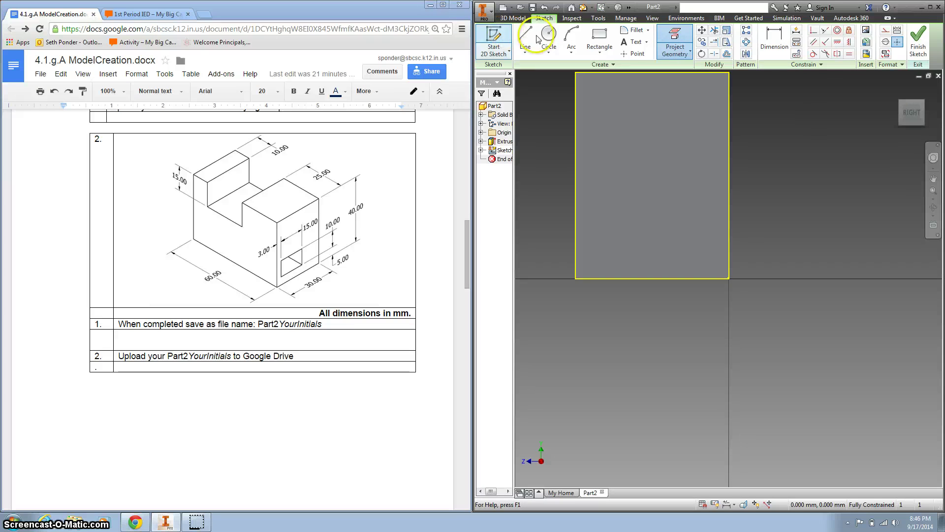
click(602, 38)
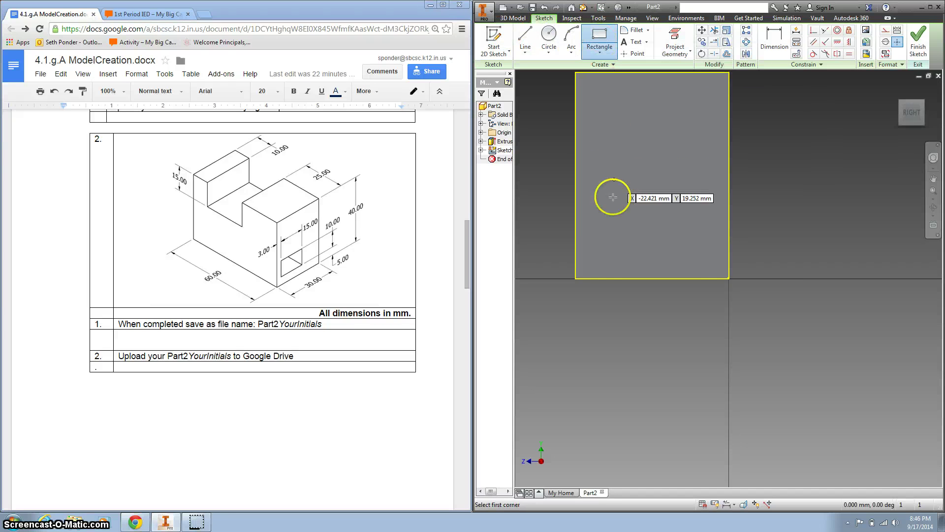
click(595, 258)
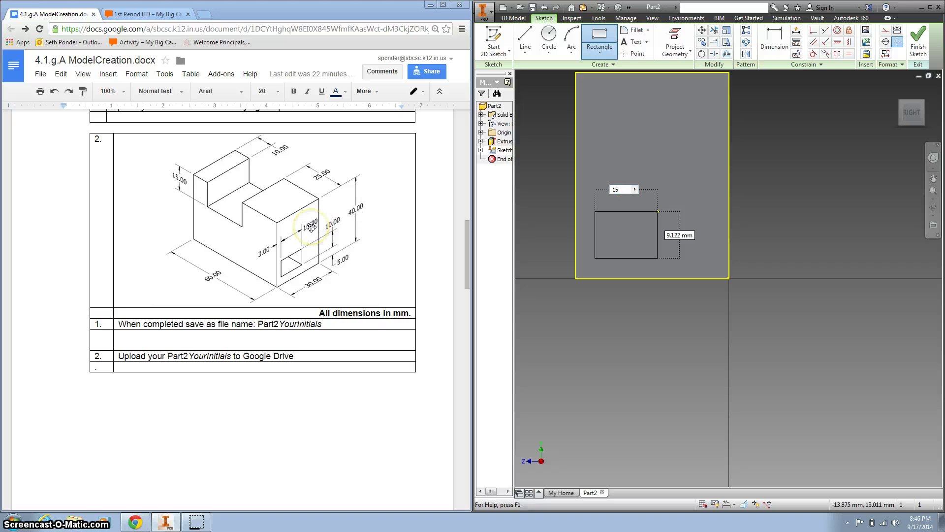
key(Tab)
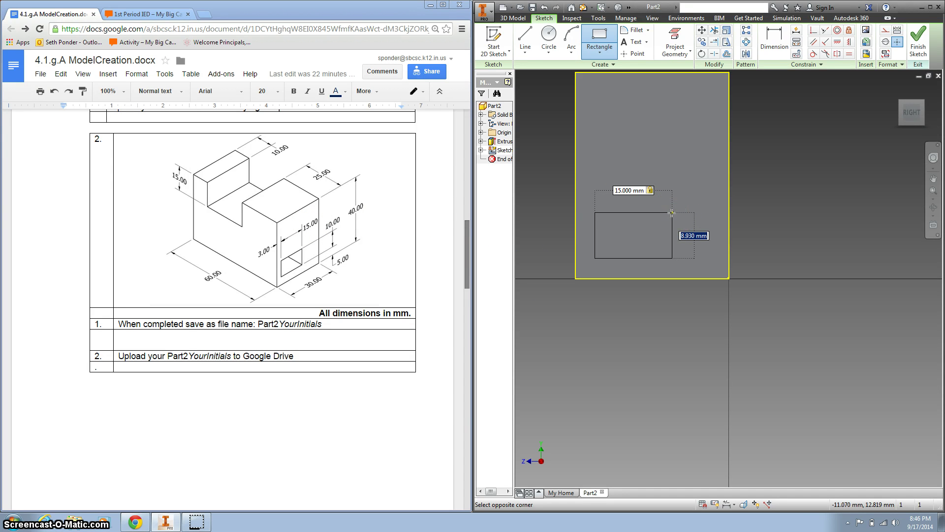
text(10)
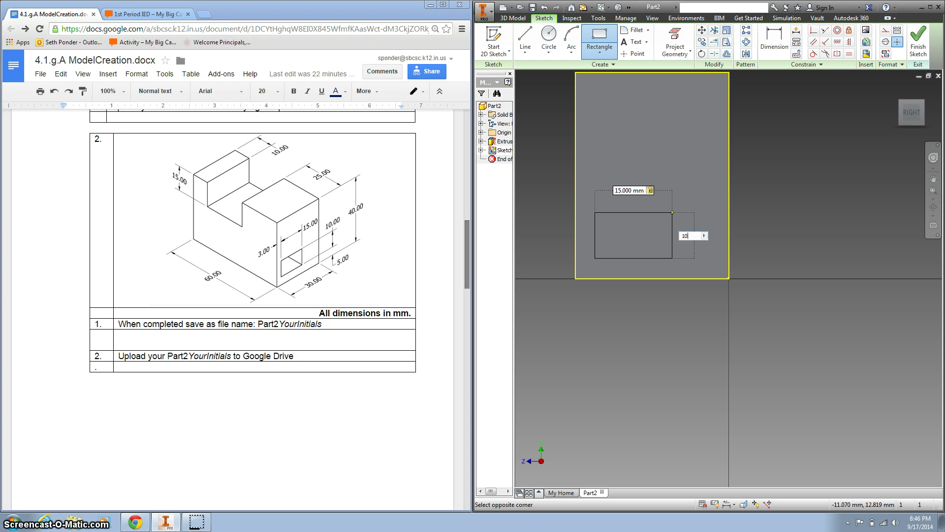
key(Return)
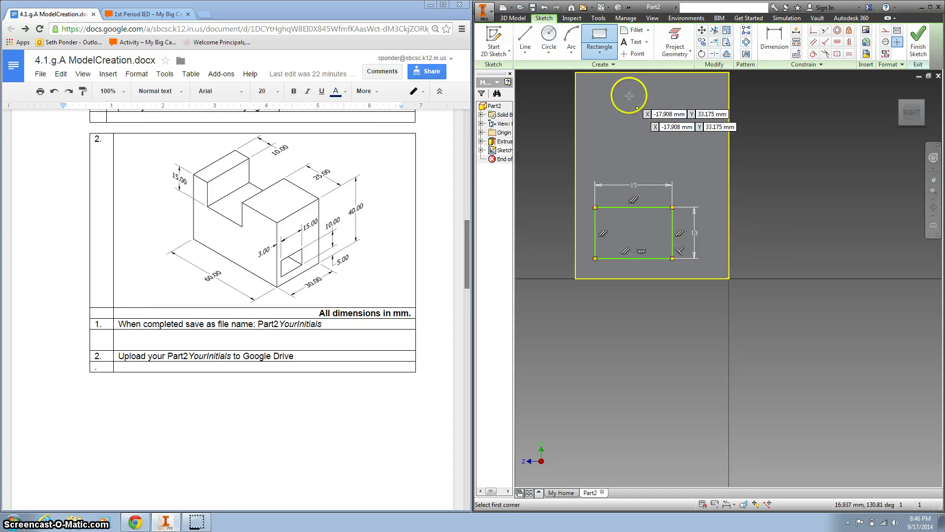
- Dimension the rectangle 5 mm above the face's bottom and 3 mm from its left edge
click(774, 40)
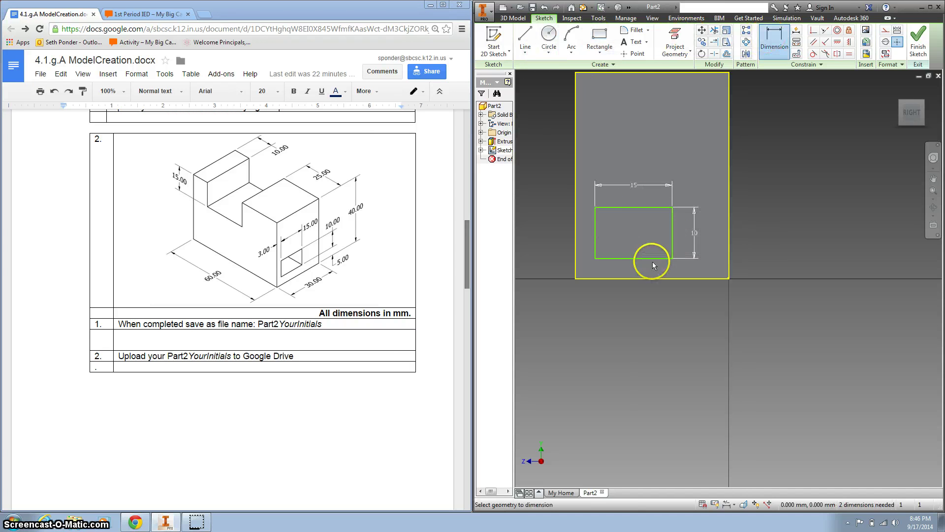
click(637, 278)
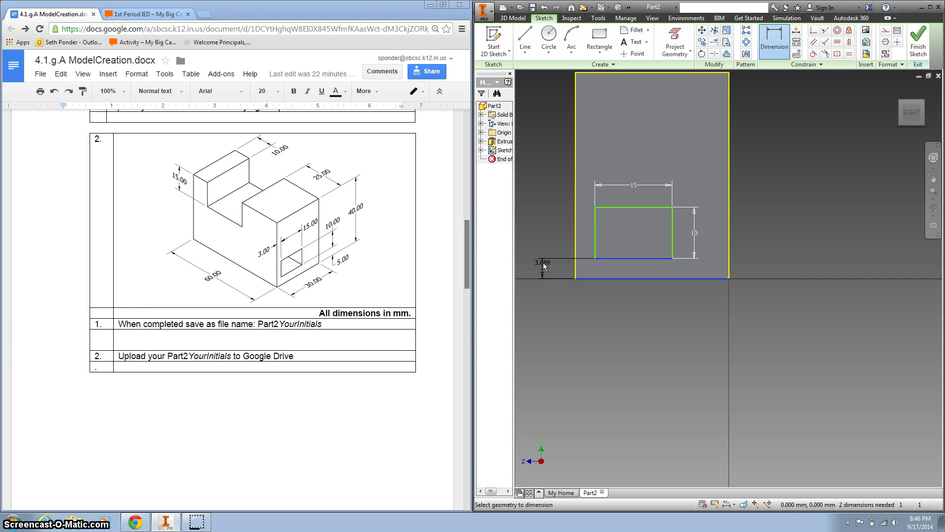
click(543, 265)
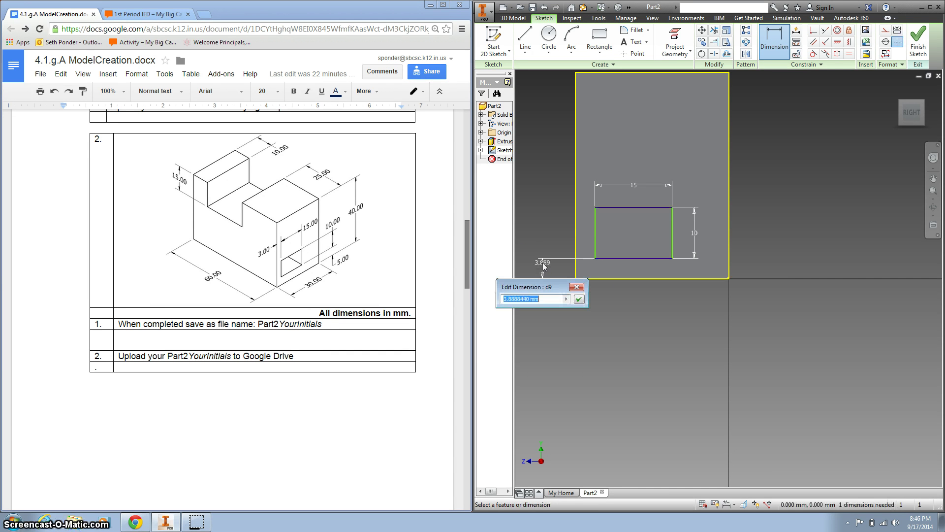
key(Return)
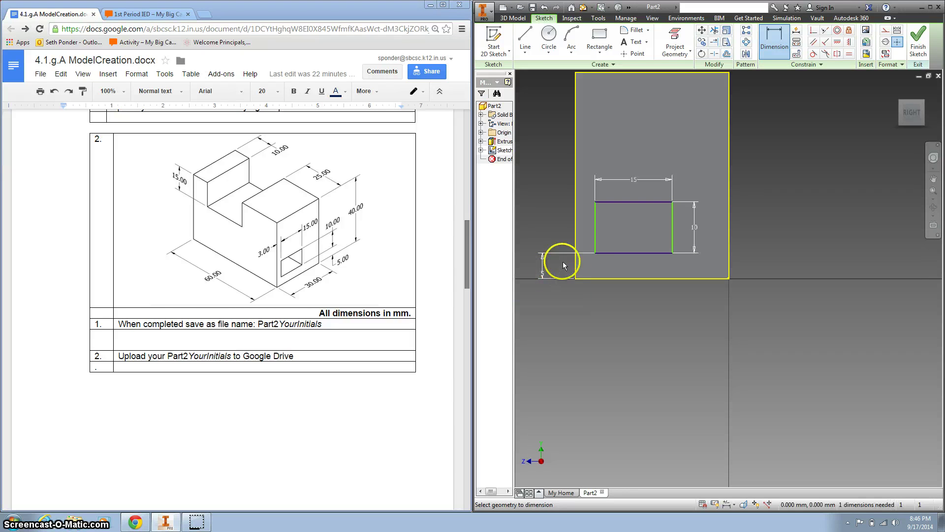
click(775, 40)
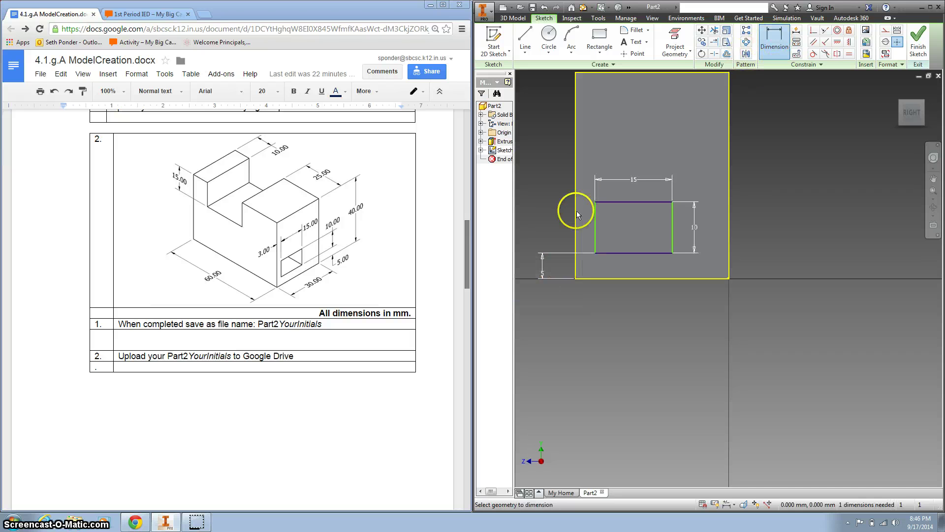
click(576, 226)
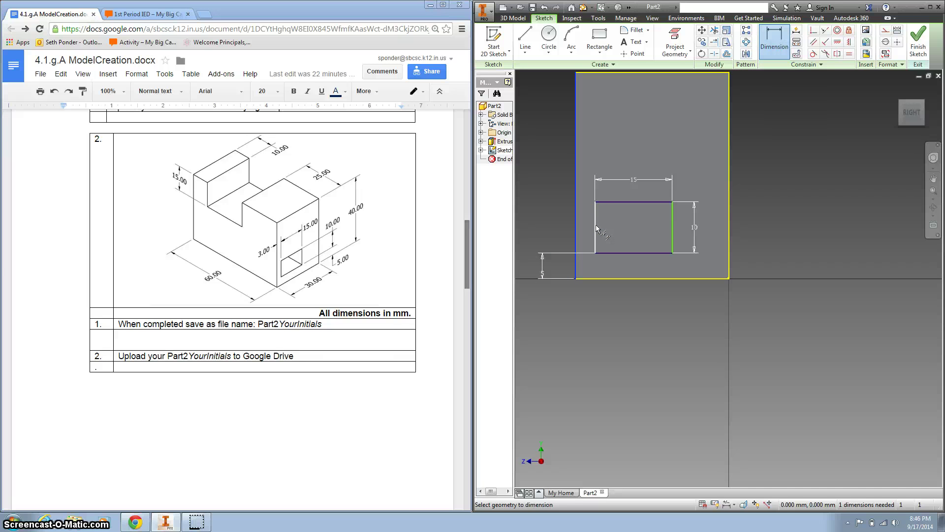
click(596, 225)
click(589, 302)
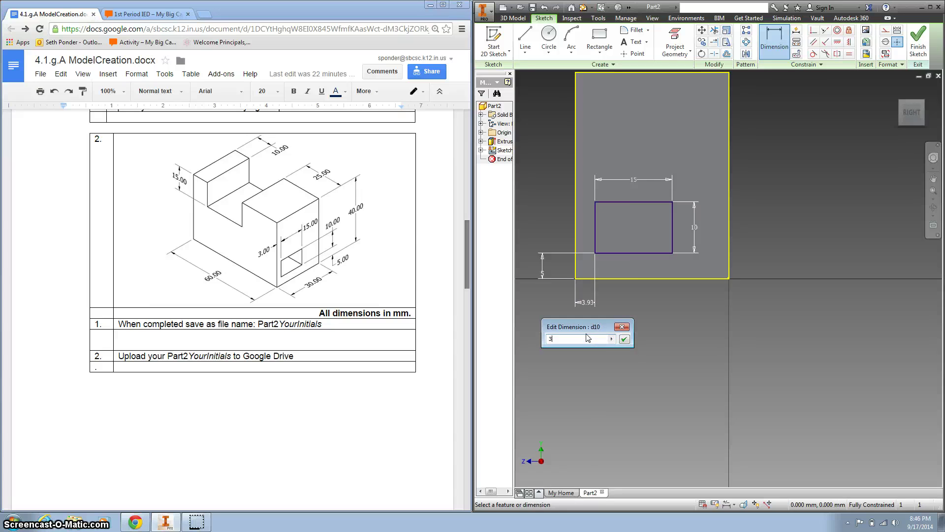
text(3)
key(Return)
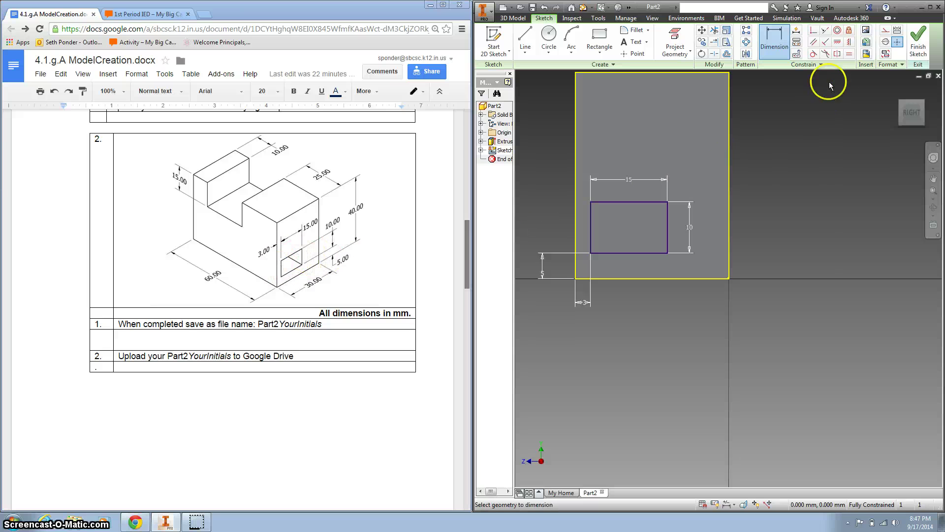
- Extrude-cut the 15×10 rectangle into the block with extents set to To Next
click(917, 43)
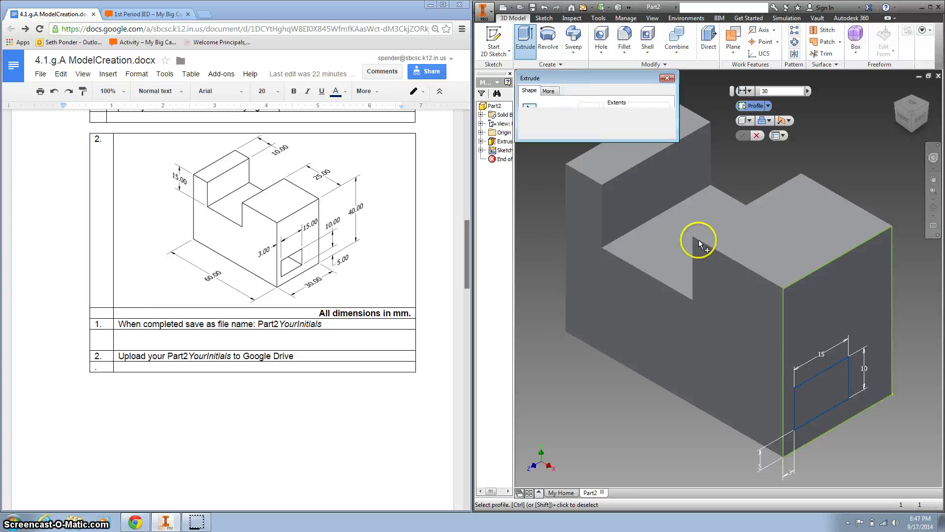
click(827, 388)
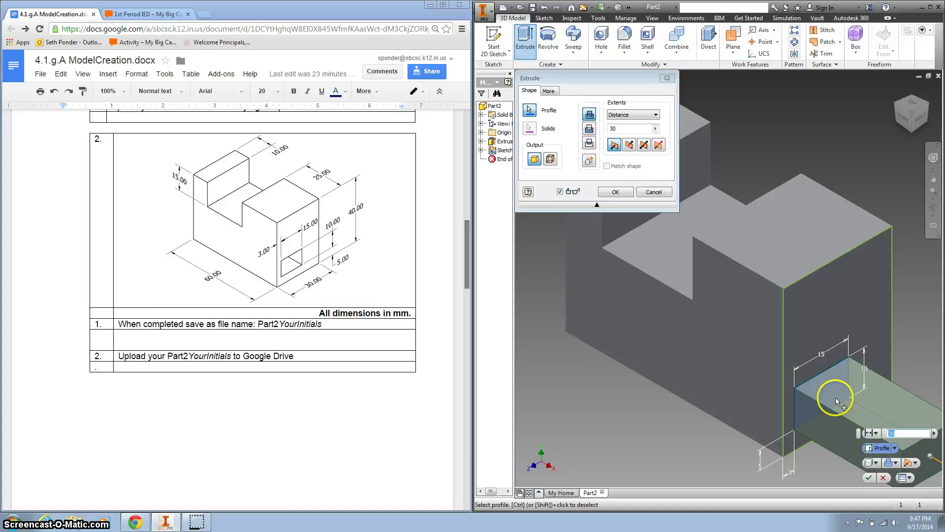
click(629, 145)
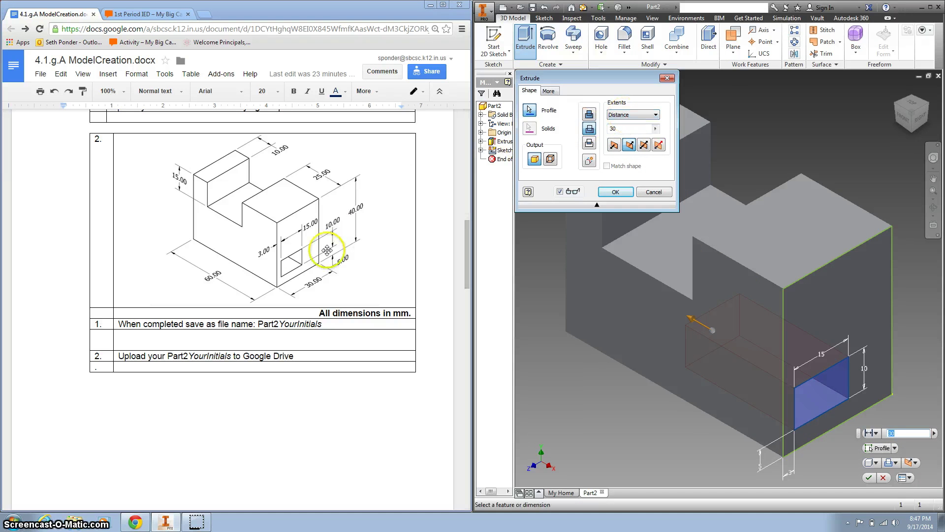
click(628, 116)
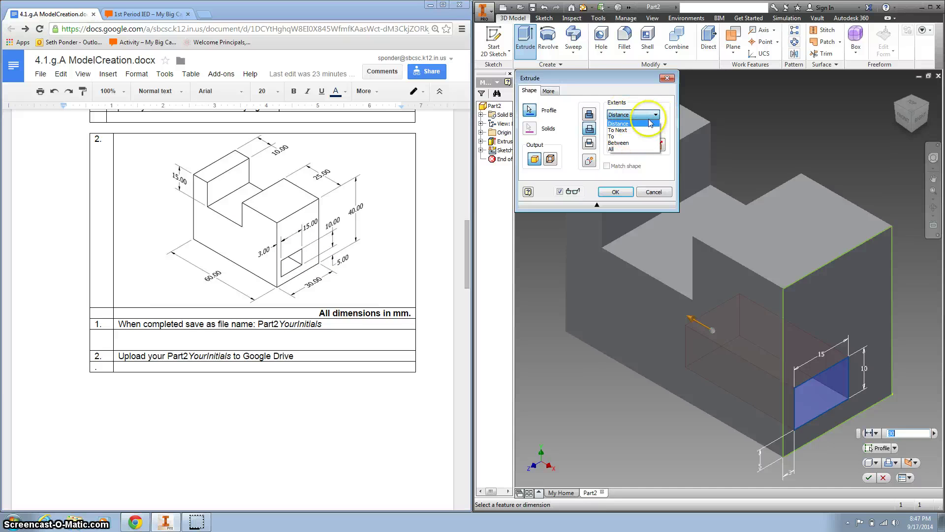
click(619, 130)
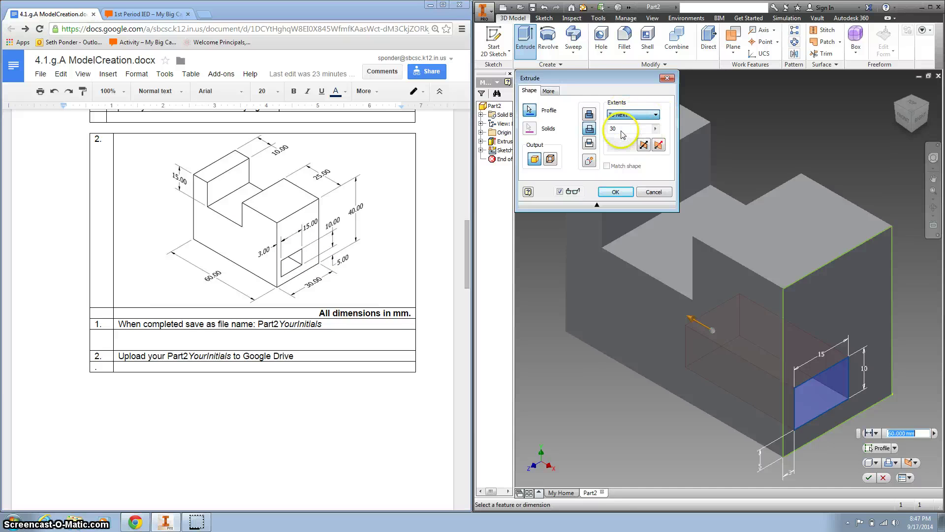
click(616, 192)
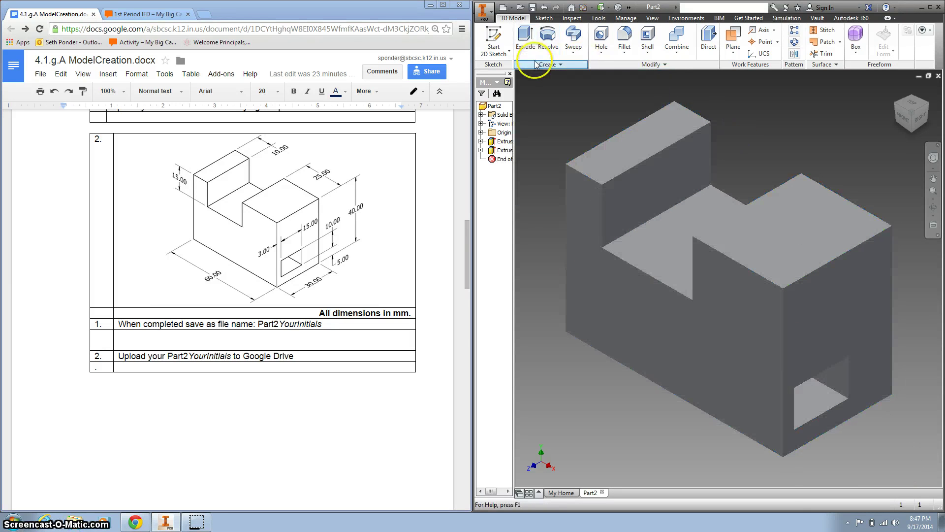
- Save the part with Save As into the Downloads folder as Part2 SP.ipt
click(487, 12)
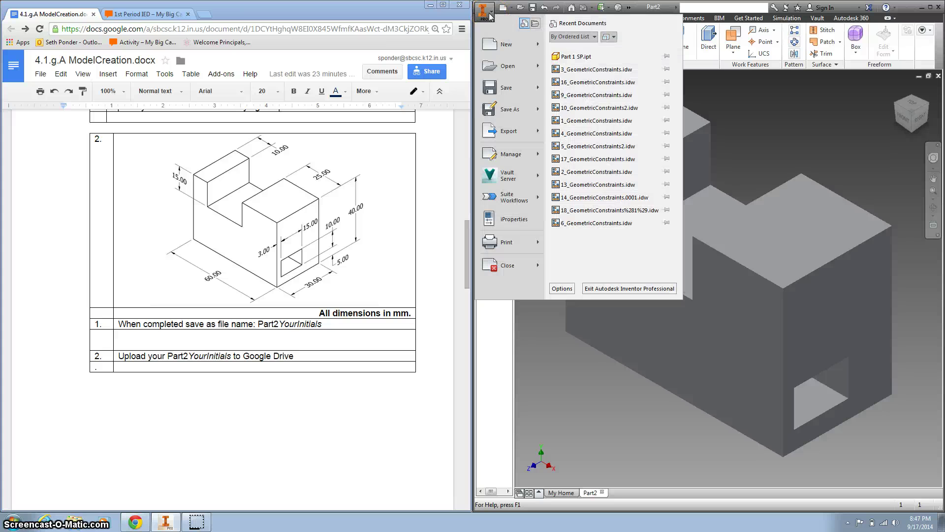
click(507, 109)
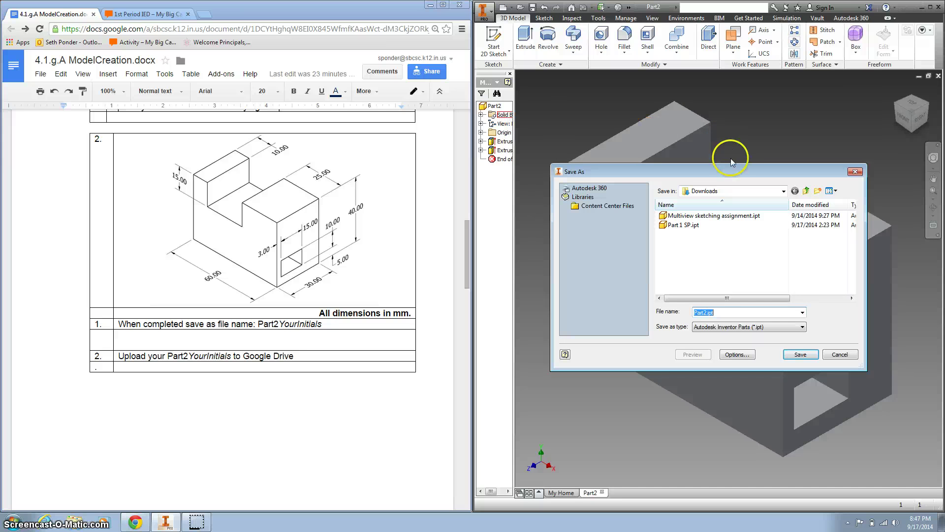
click(784, 192)
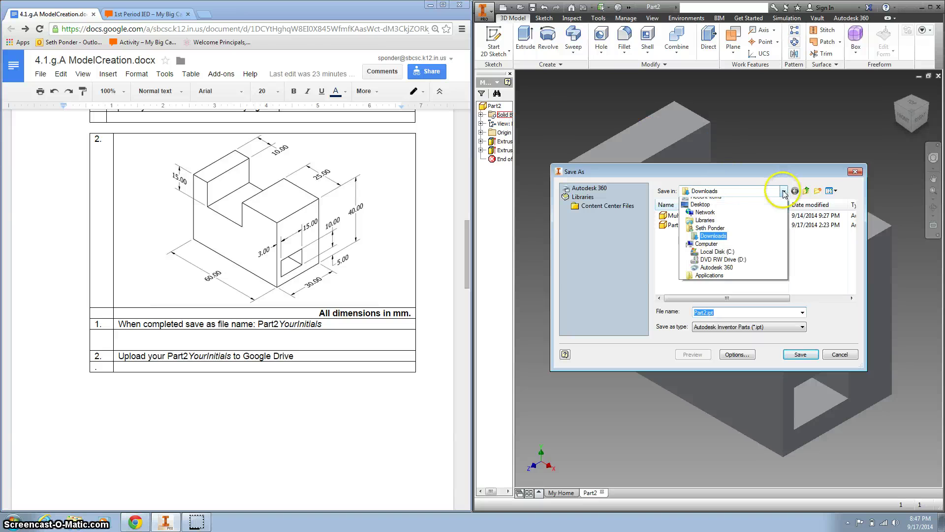
click(723, 234)
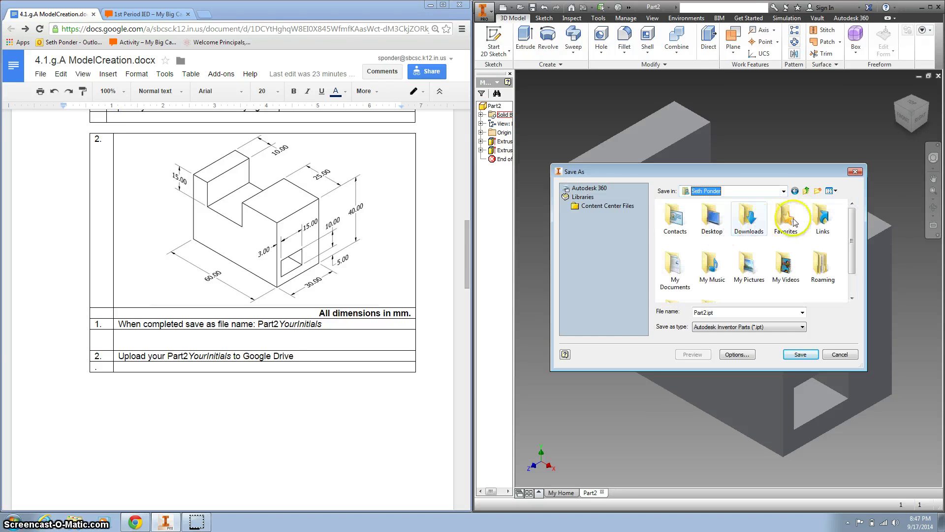
double_click(746, 216)
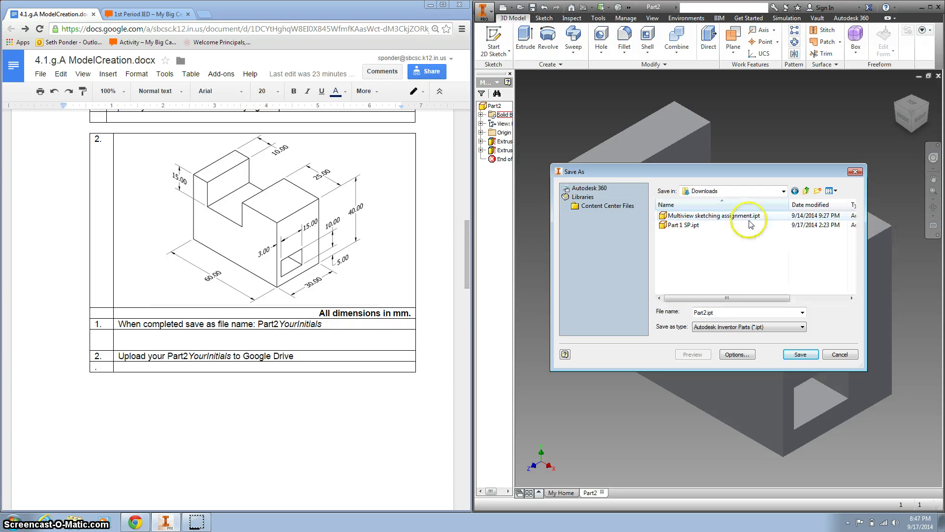
click(717, 314)
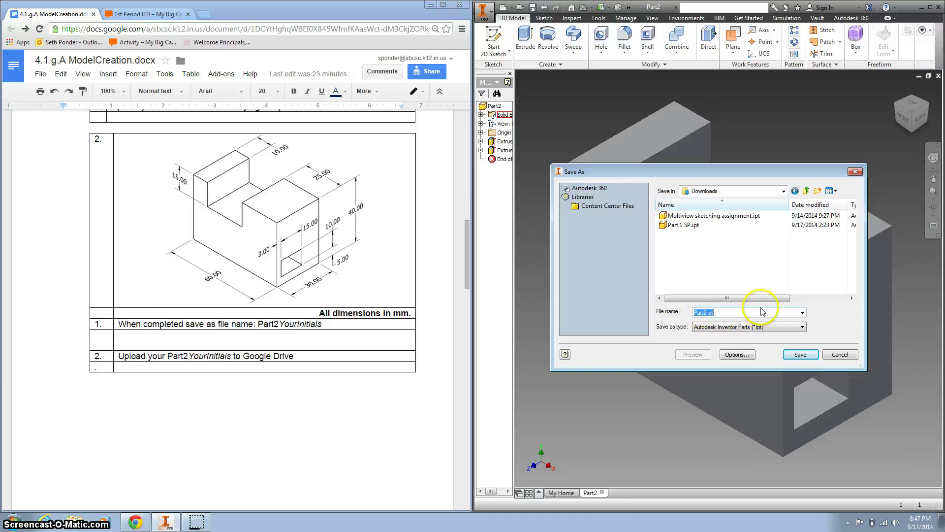
text(Part)
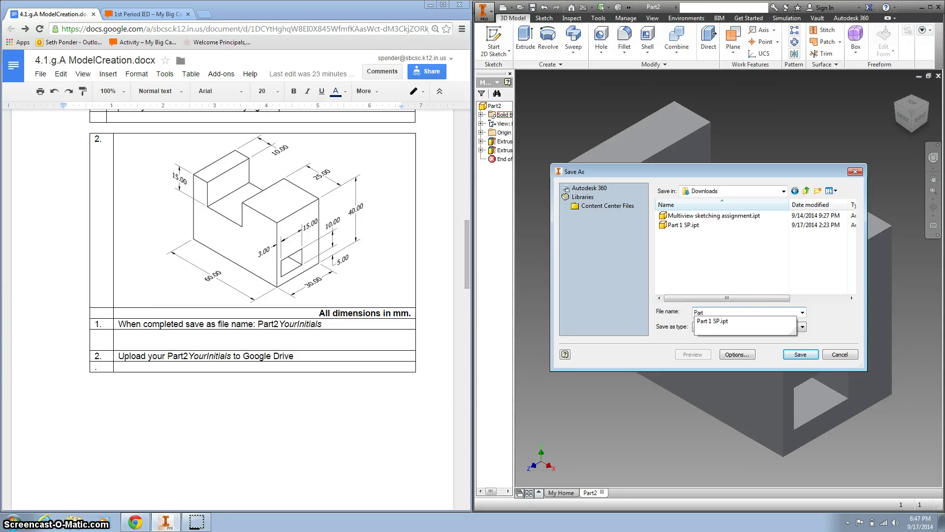
text(2 SP)
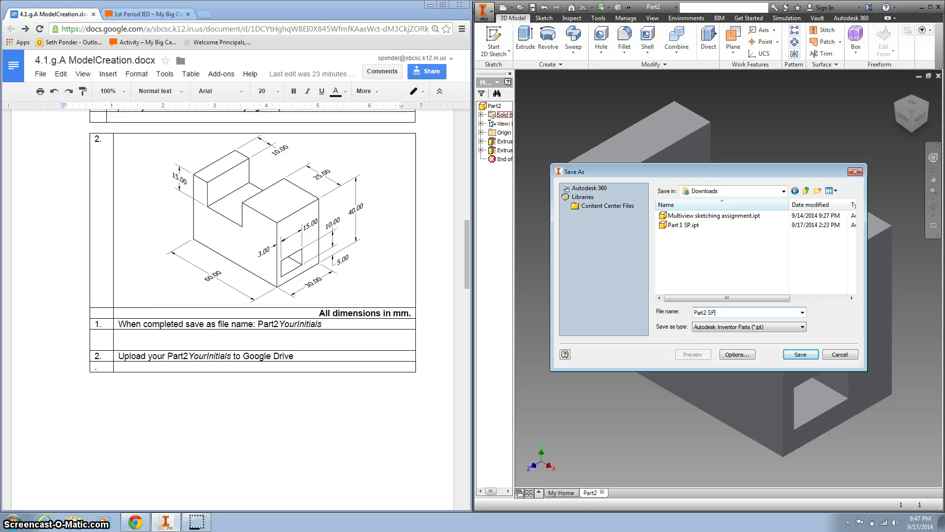
click(800, 355)
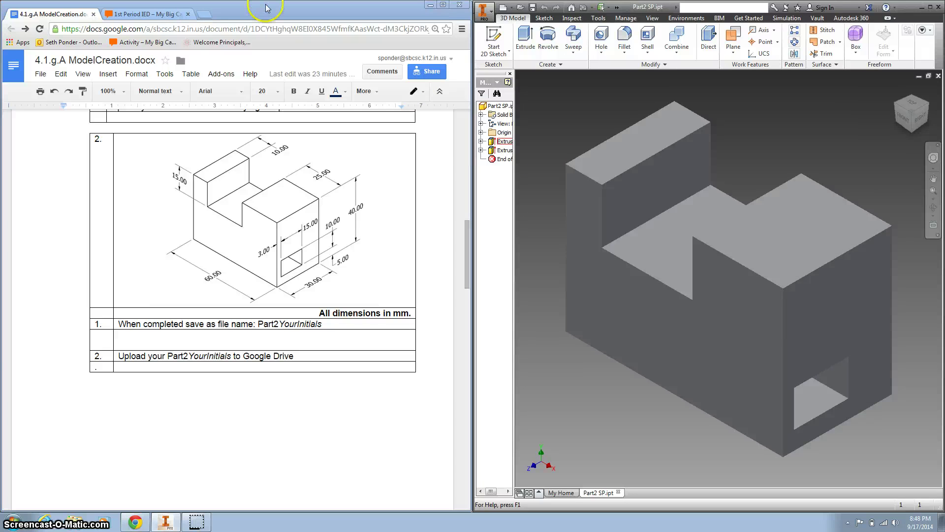
- Maximize Chrome, open Google Drive, and go to the IED > Turn in folder
click(443, 5)
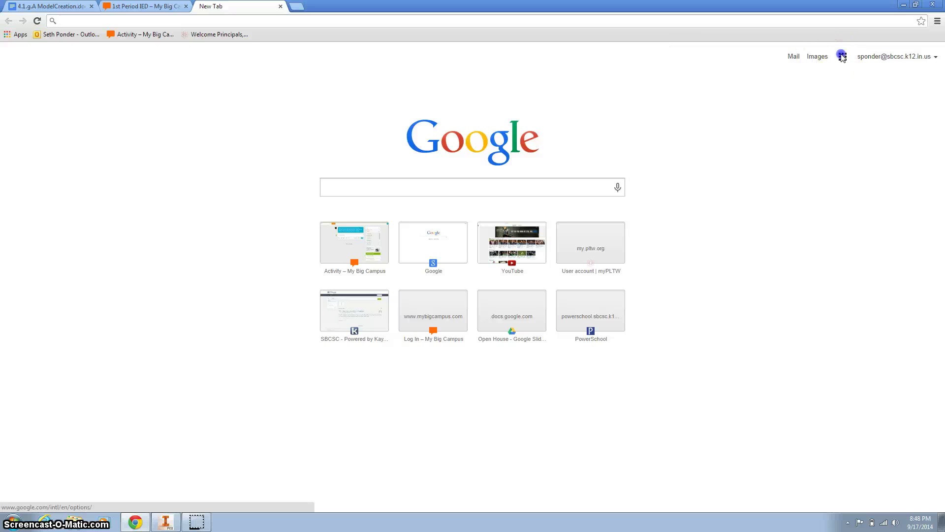
click(842, 57)
click(903, 107)
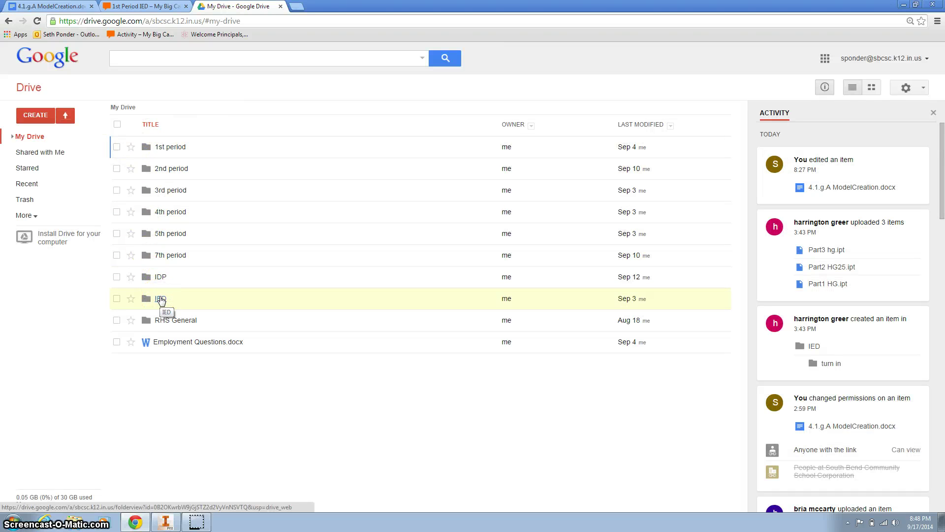
click(160, 299)
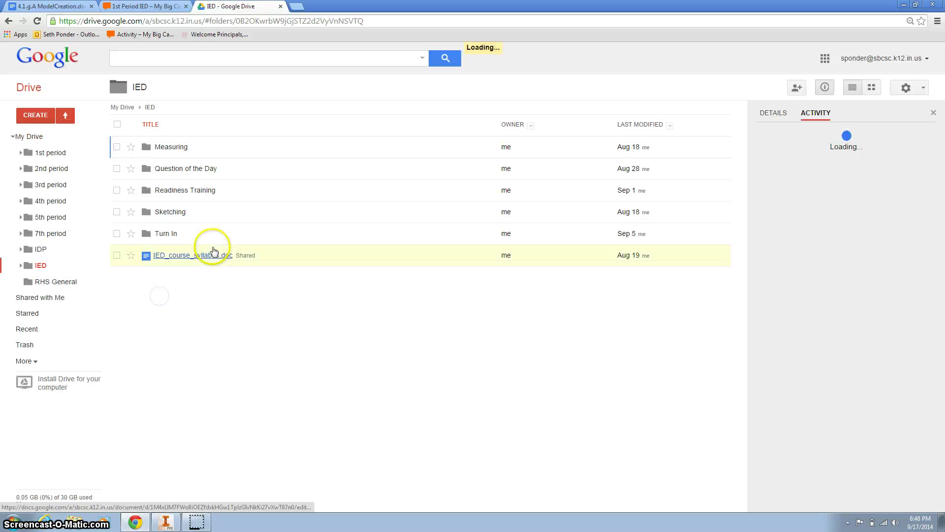
click(160, 233)
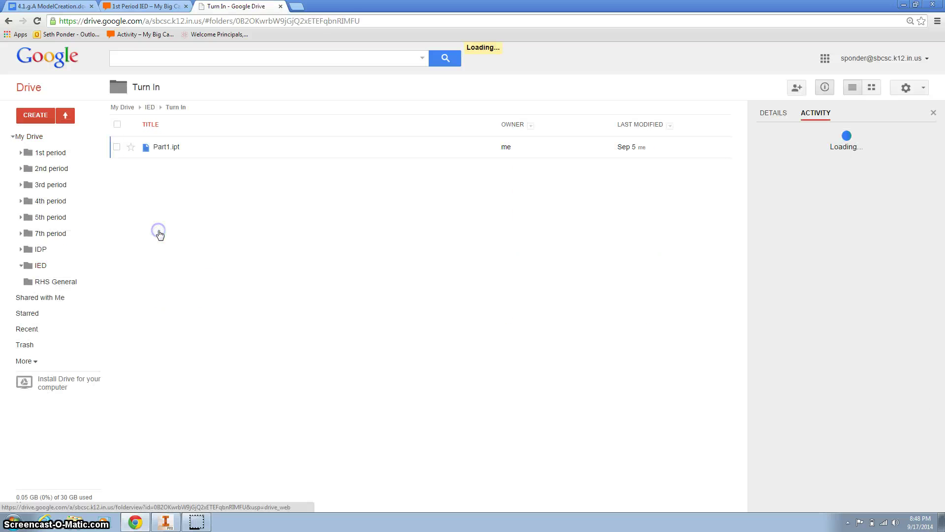
- Upload the file Part2 SP.ipt into the Turn in folder
click(66, 116)
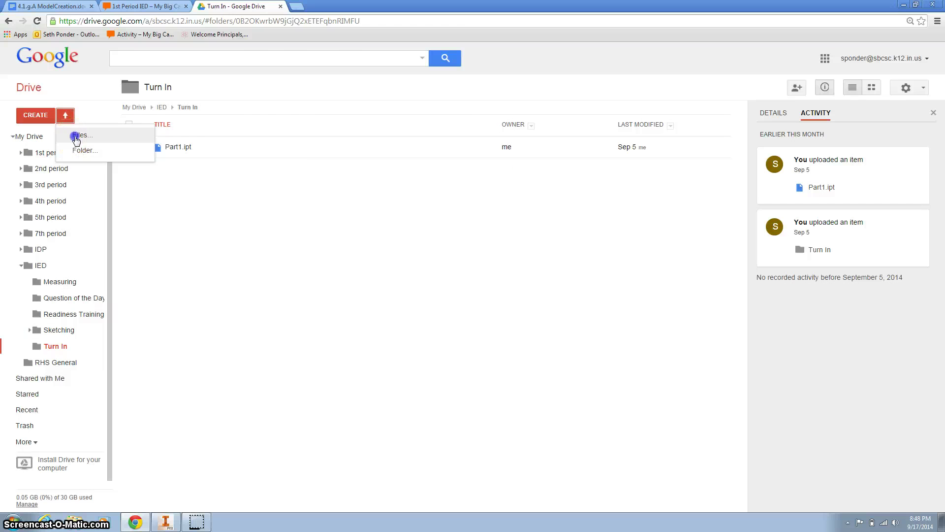
click(78, 135)
click(113, 68)
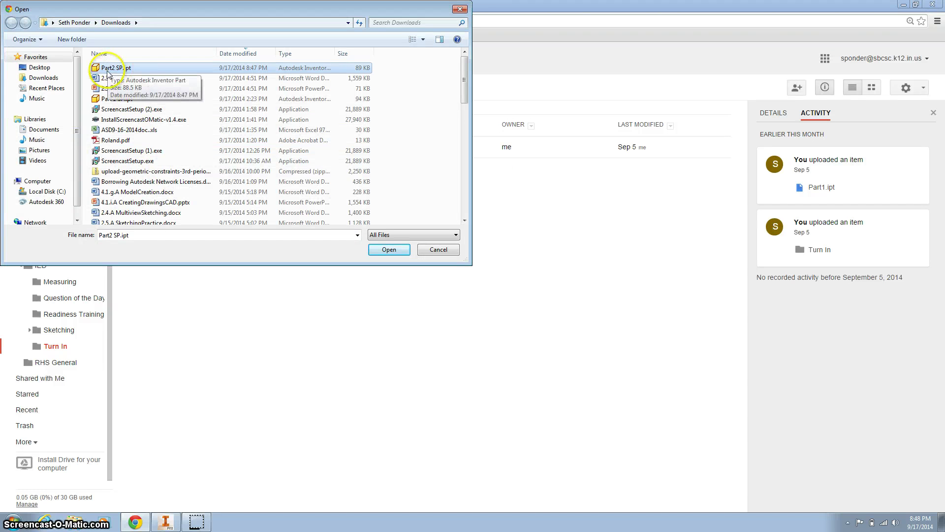
click(141, 32)
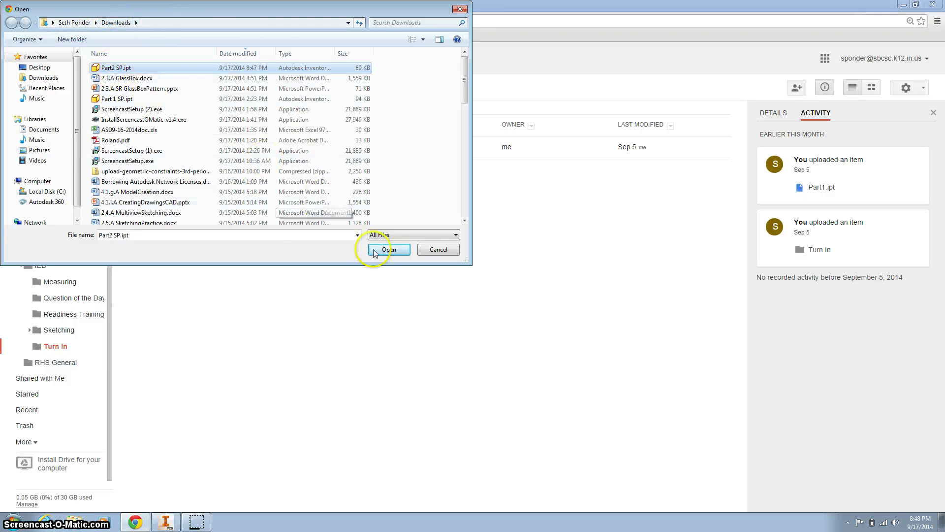
click(392, 252)
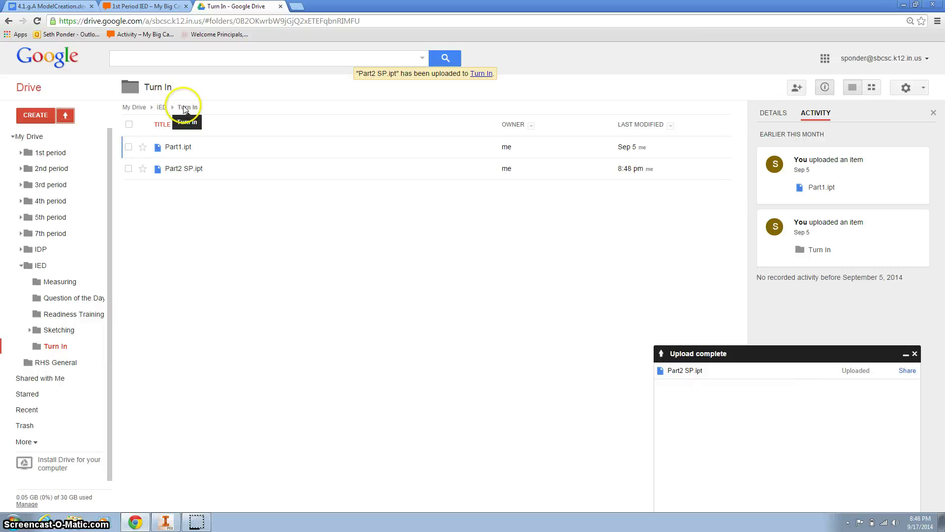
- Switch to the 1st Period IED My Big Campus tab and open the class schoolwork section
click(153, 8)
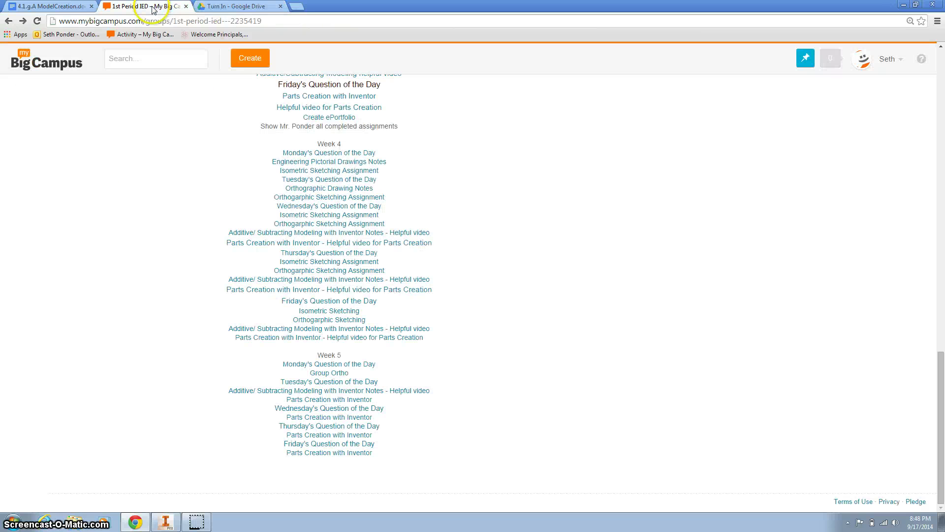
scroll(177, 189, up, 20)
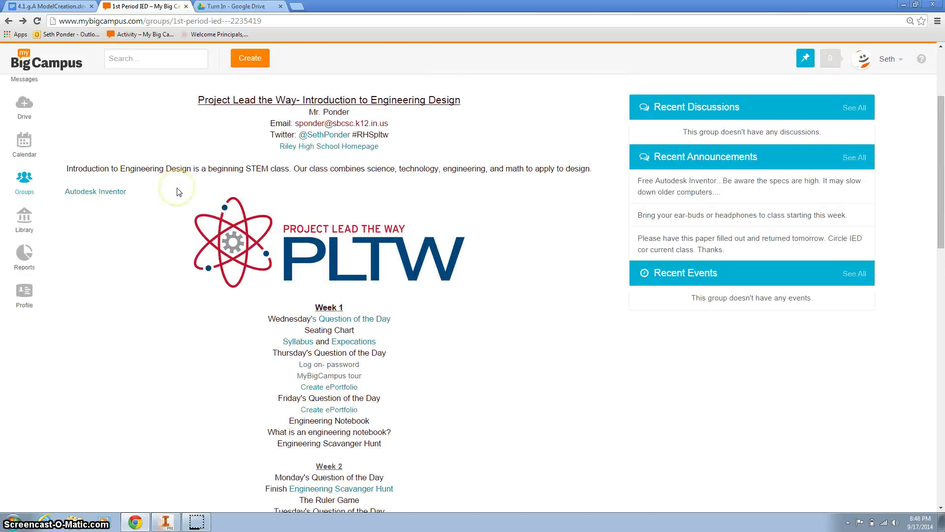
scroll(178, 190, up, 3)
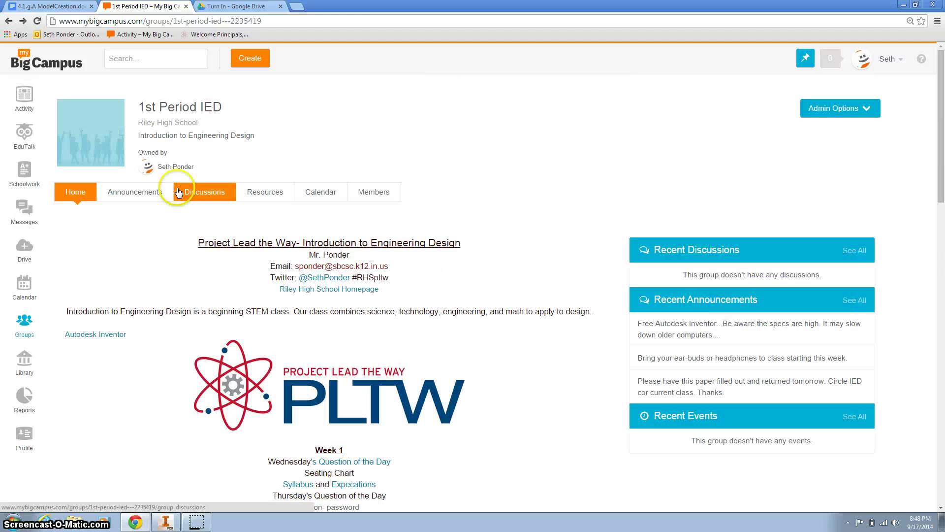
click(23, 171)
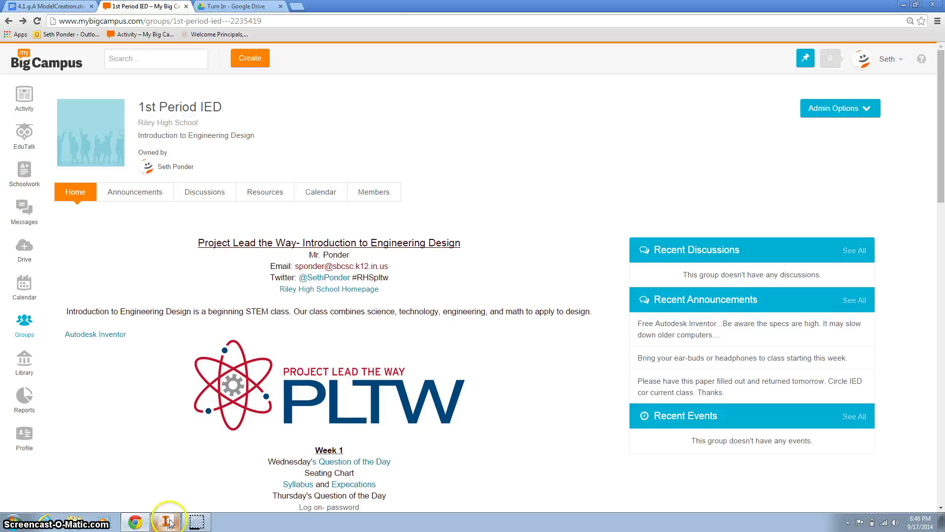
mouse_move(170, 523)
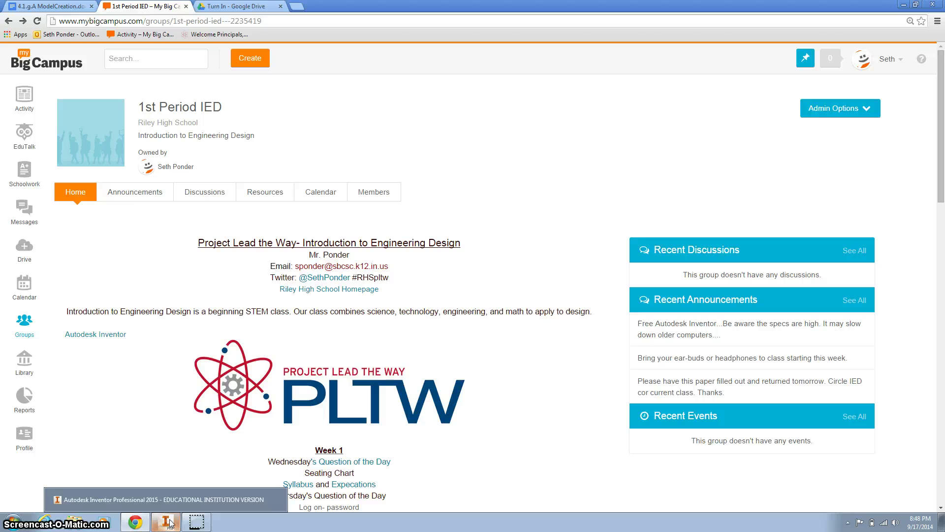